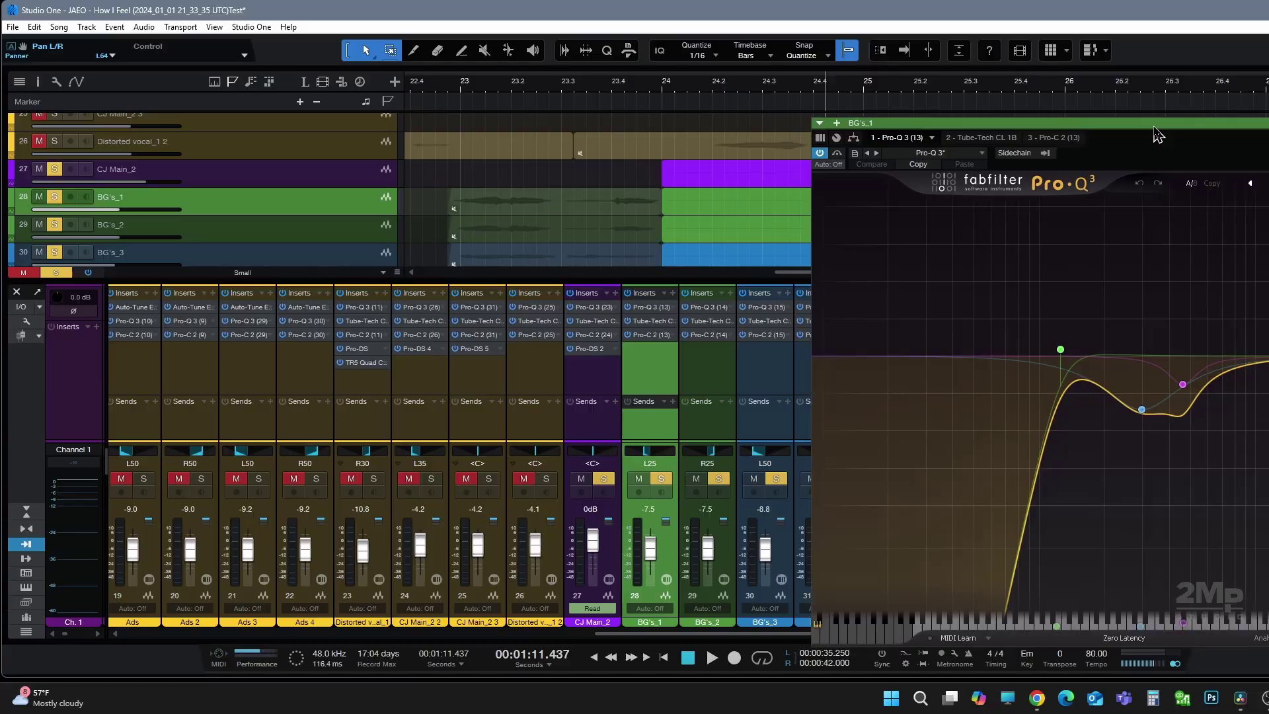
- Move the BG's_1 Pro-Q 3 window to the left, then close it
left_click_drag(1149, 132, 976, 141)
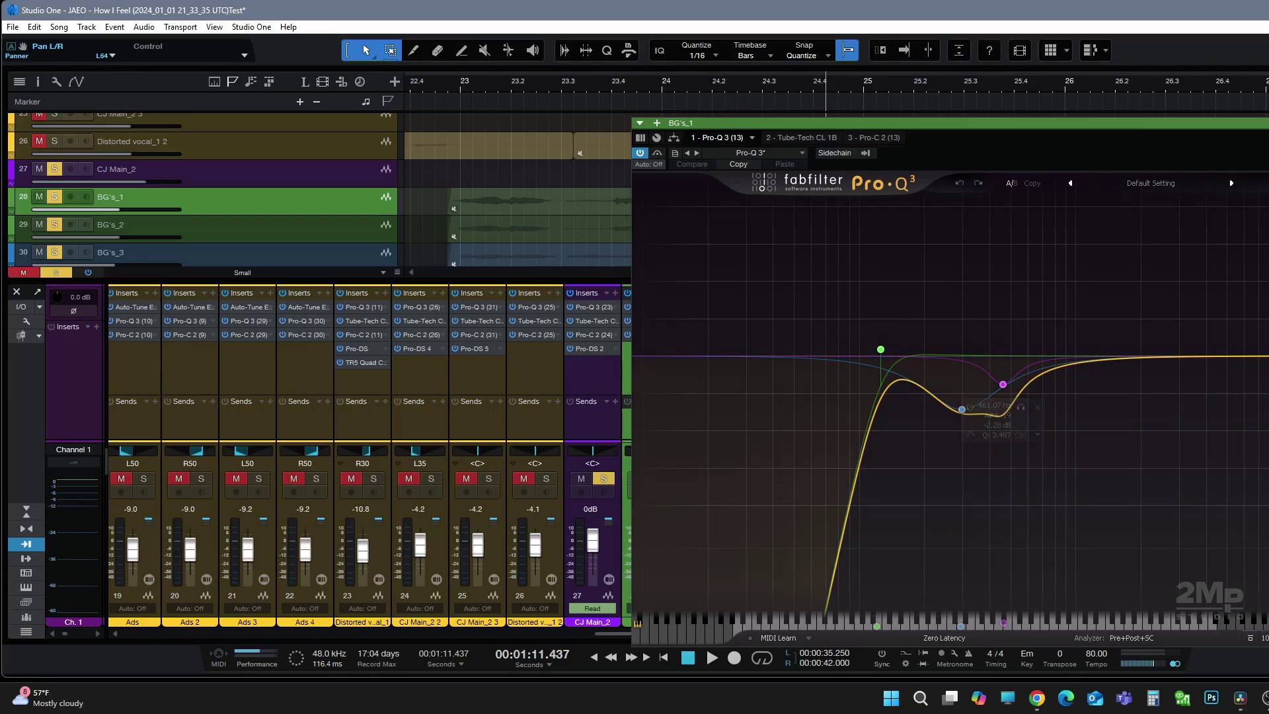
key("Escape")
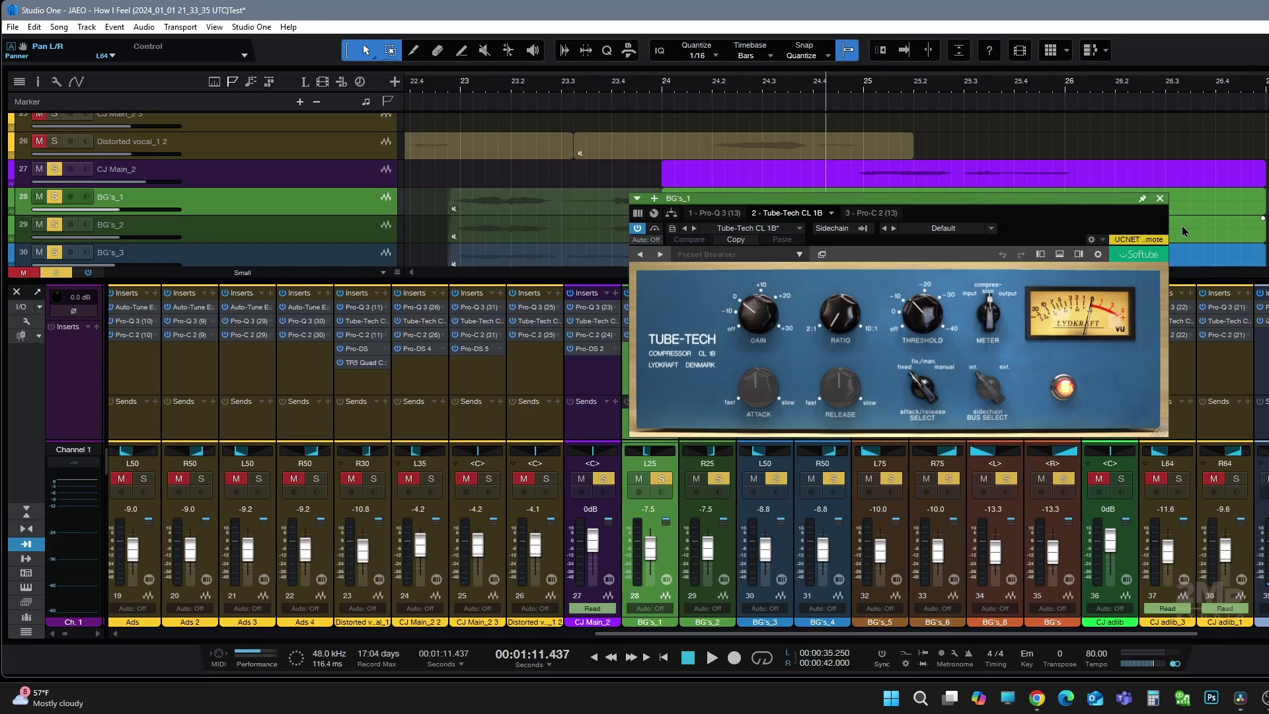
- Close the compressor window and give the arrangement more room with taller tracks
mouse_move(772, 347)
mouse_move(972, 337)
left_click(1160, 198)
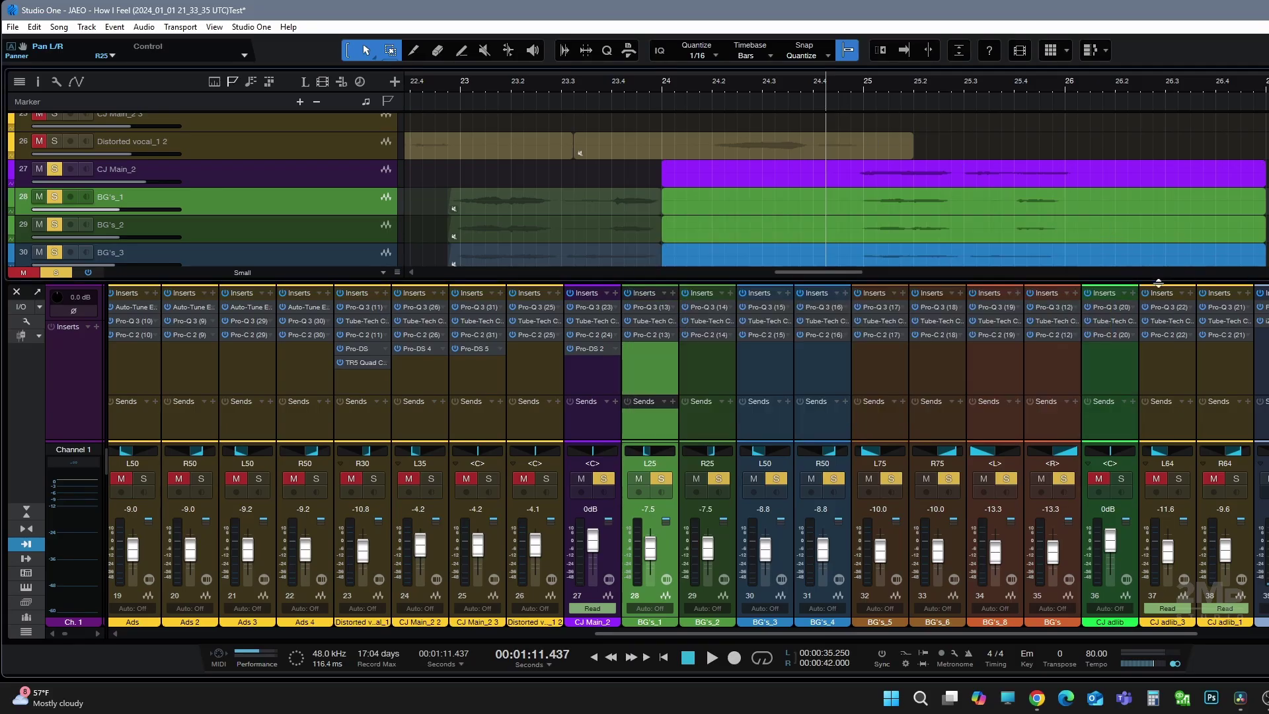
left_click_drag(1159, 282, 1158, 394)
key("shift+e")
scroll(862, 276, "down", 1)
scroll(863, 276, "up", 3)
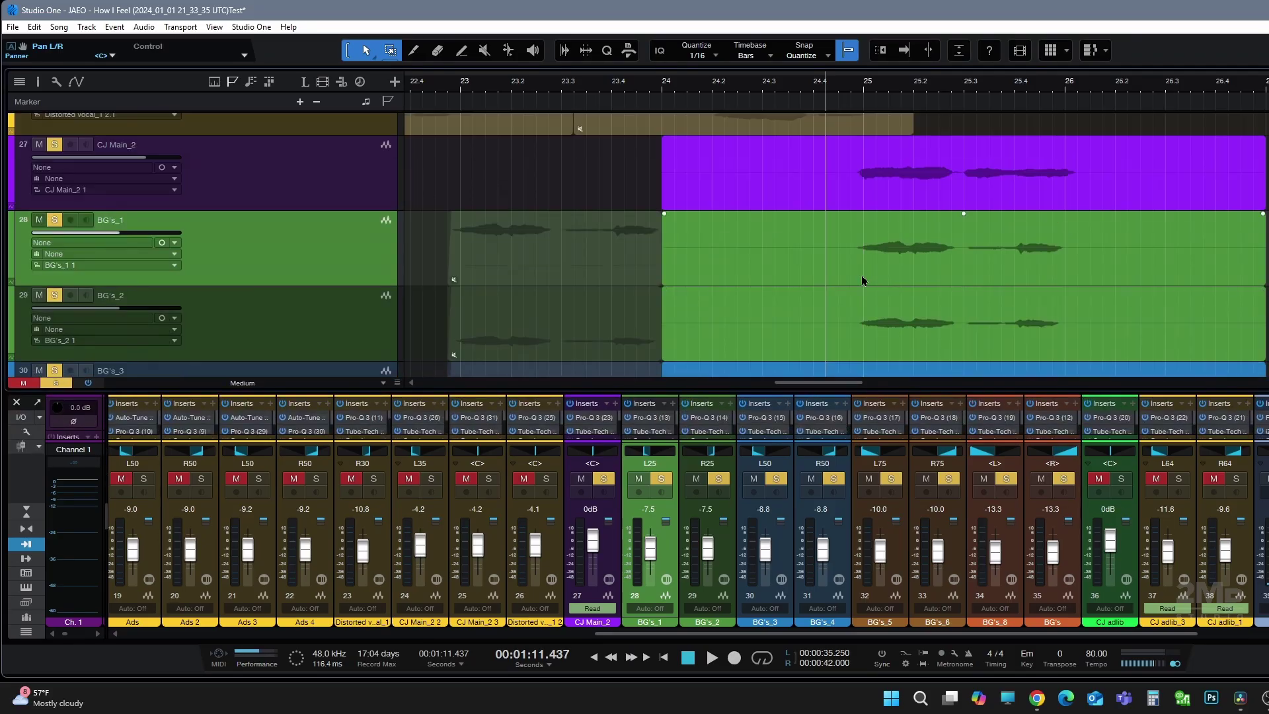
scroll(866, 294, "down", 1)
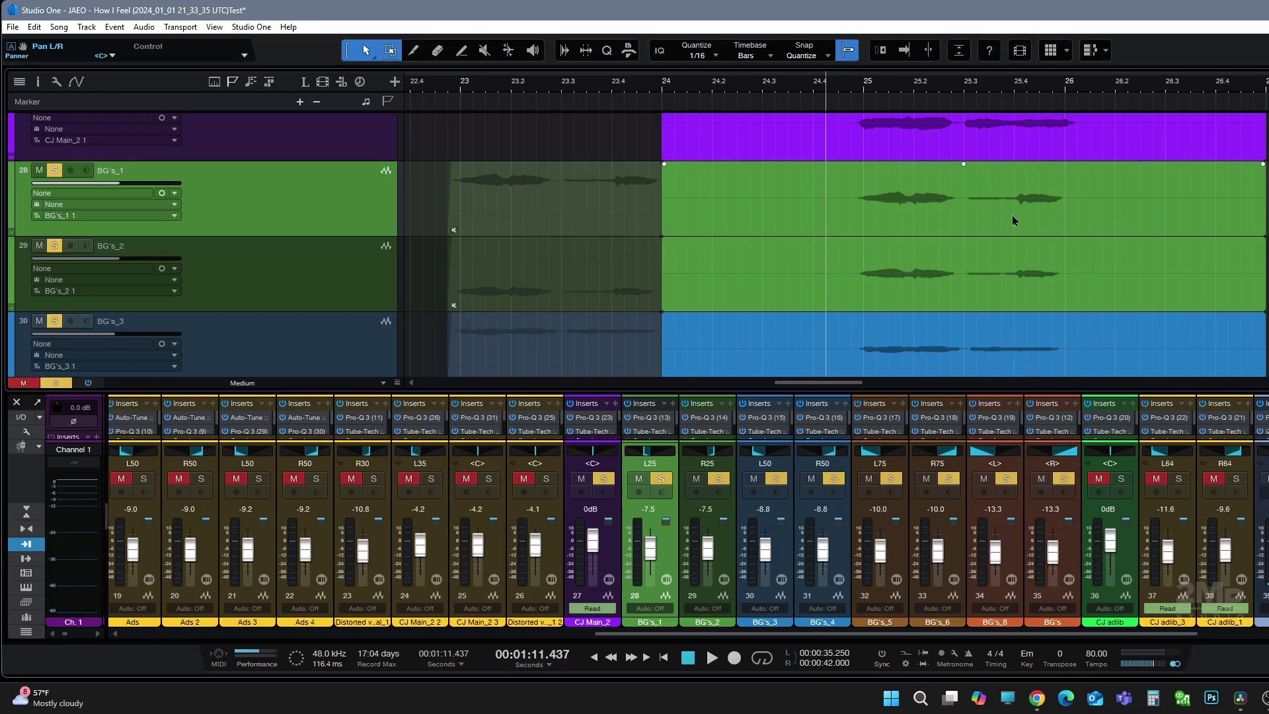
scroll(1014, 213, "down", 1)
scroll(985, 219, "up", 1)
- Enlarge the mixer to show full inserts and review BG's_1's Pro-C 2 compressor
left_click_drag(1043, 389, 1019, 304)
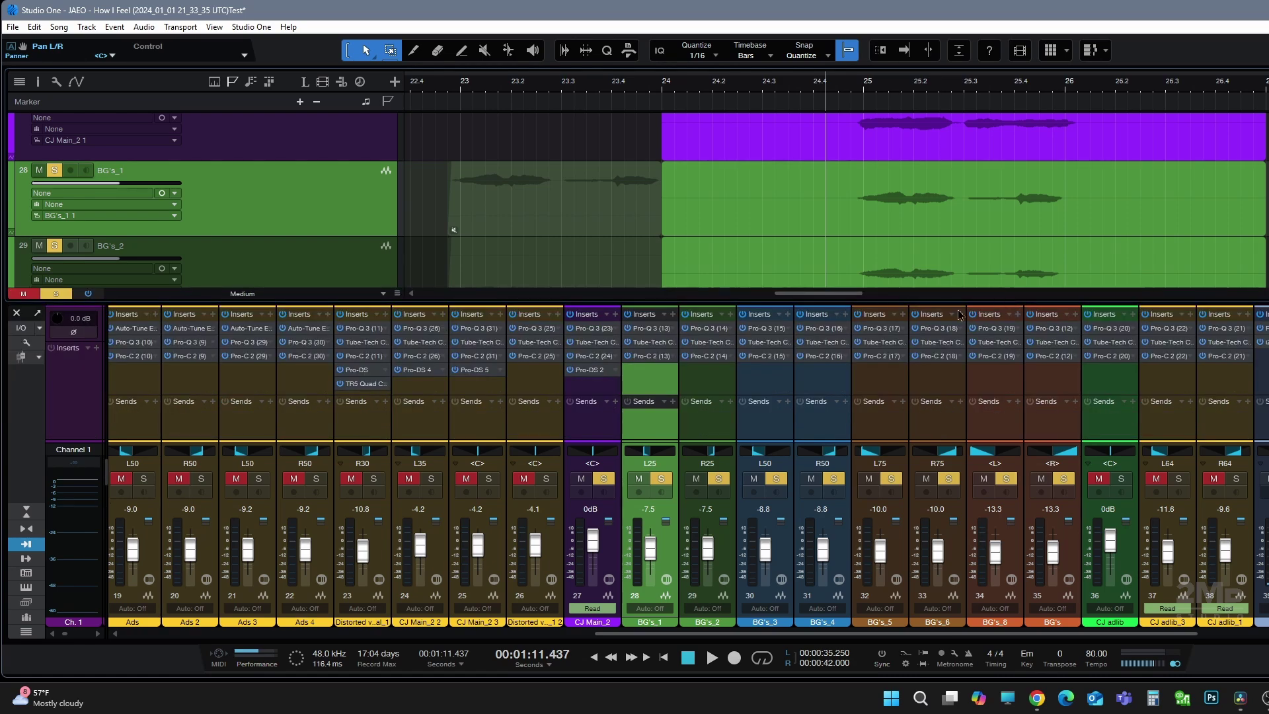
left_click(652, 356)
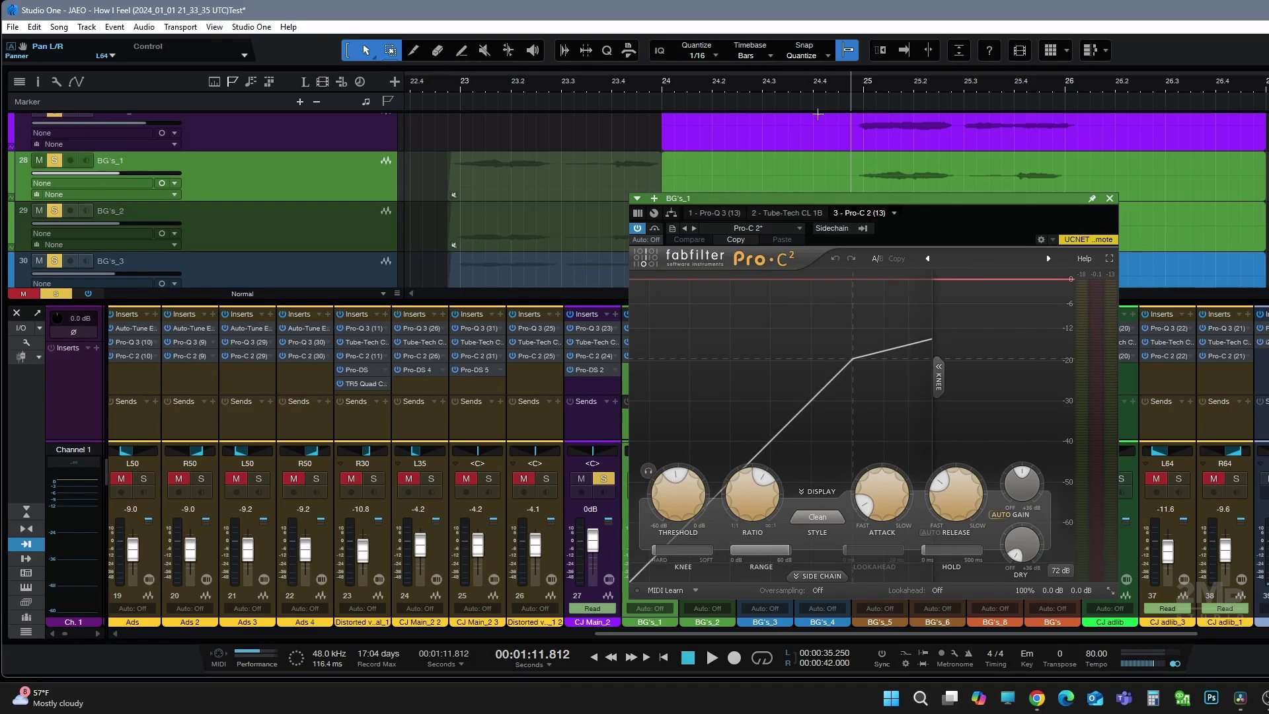
key("Escape")
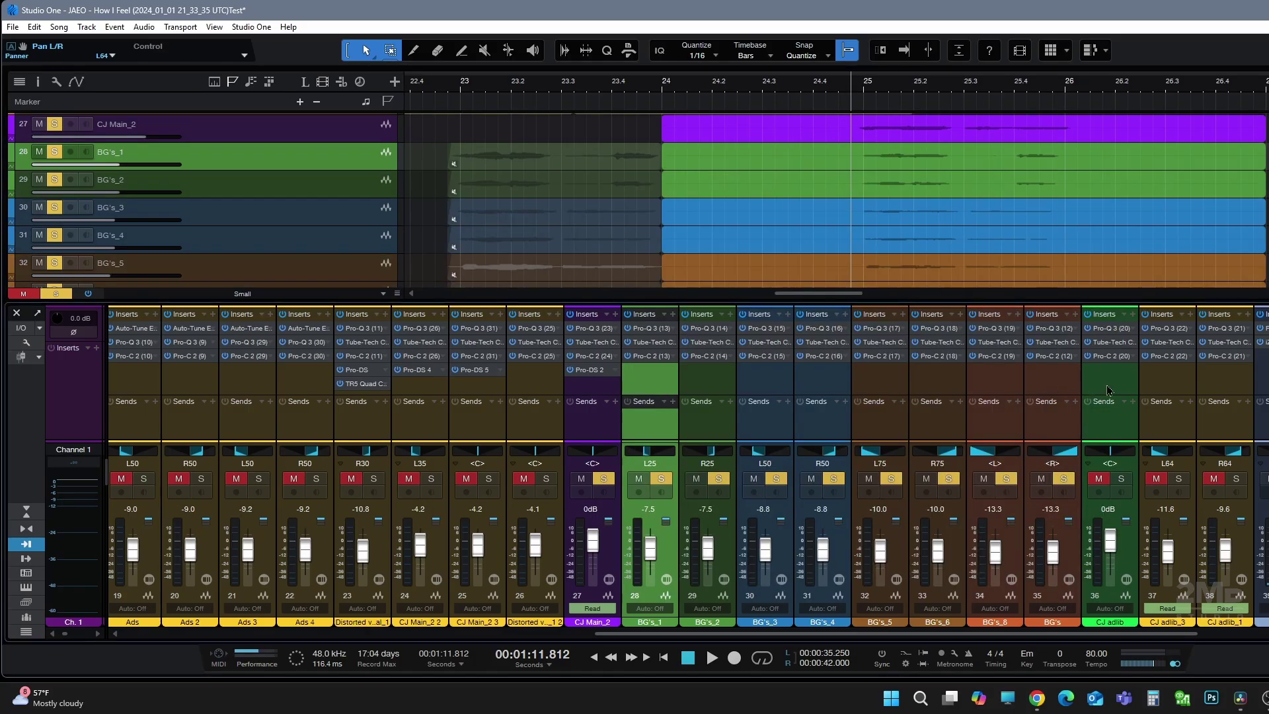
- Select mixer channels 28 through 38 and scroll the mixer right
left_click(1219, 388, "shift")
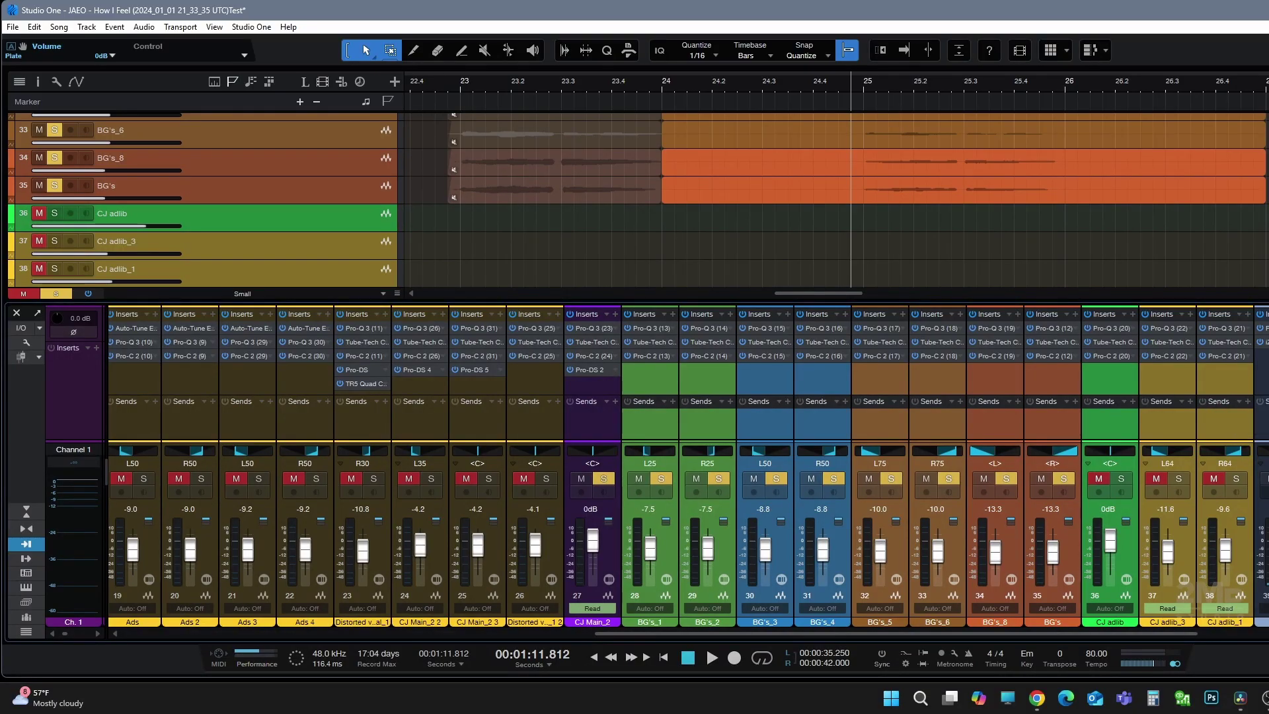
left_click_drag(1170, 633, 1212, 639)
scroll(1212, 639, "right", 5)
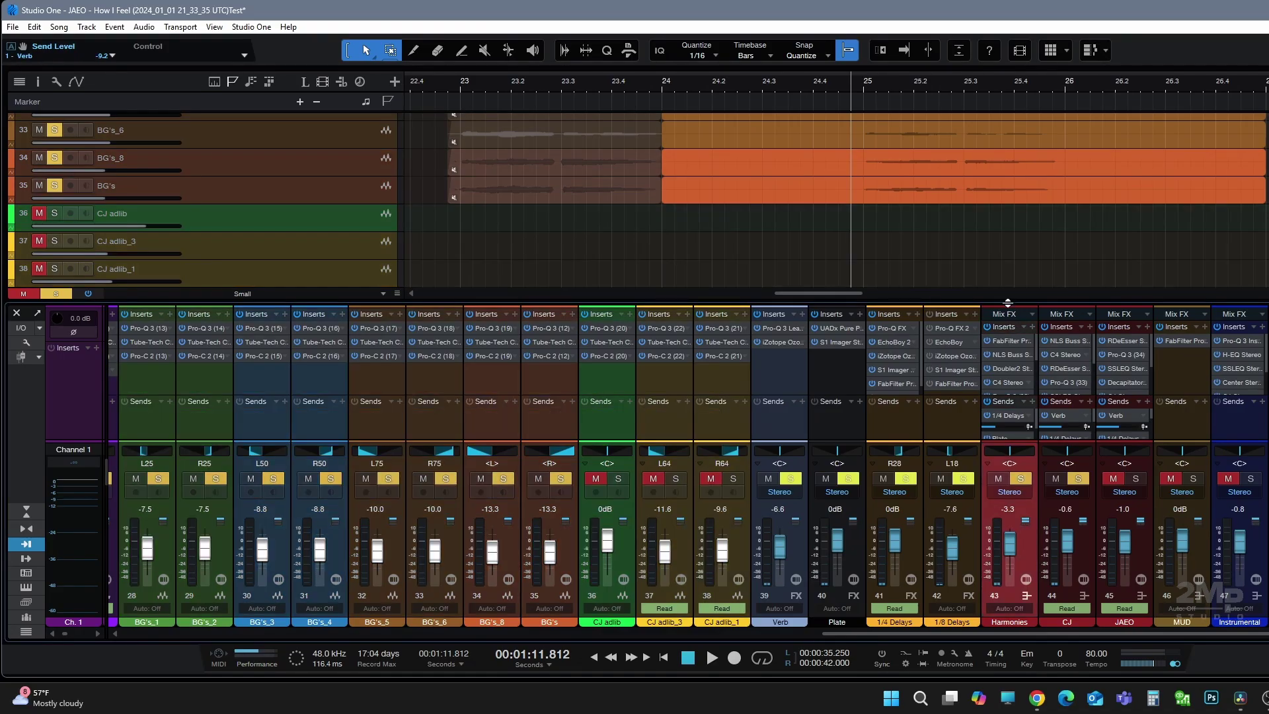
- Open the Harmonies bus's Doubler2 Stereo plugin and move its window left and down
left_click_drag(1006, 296, 1012, 178)
left_click(1016, 243)
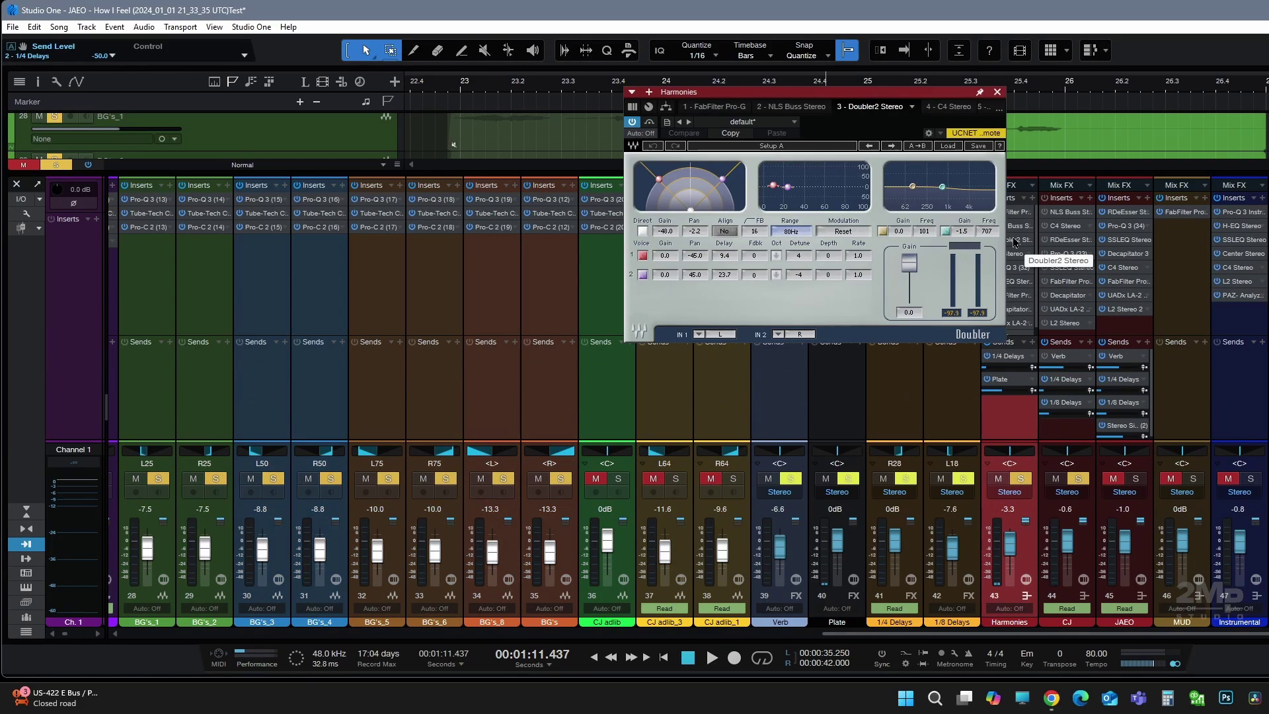
left_click_drag(786, 94, 755, 118)
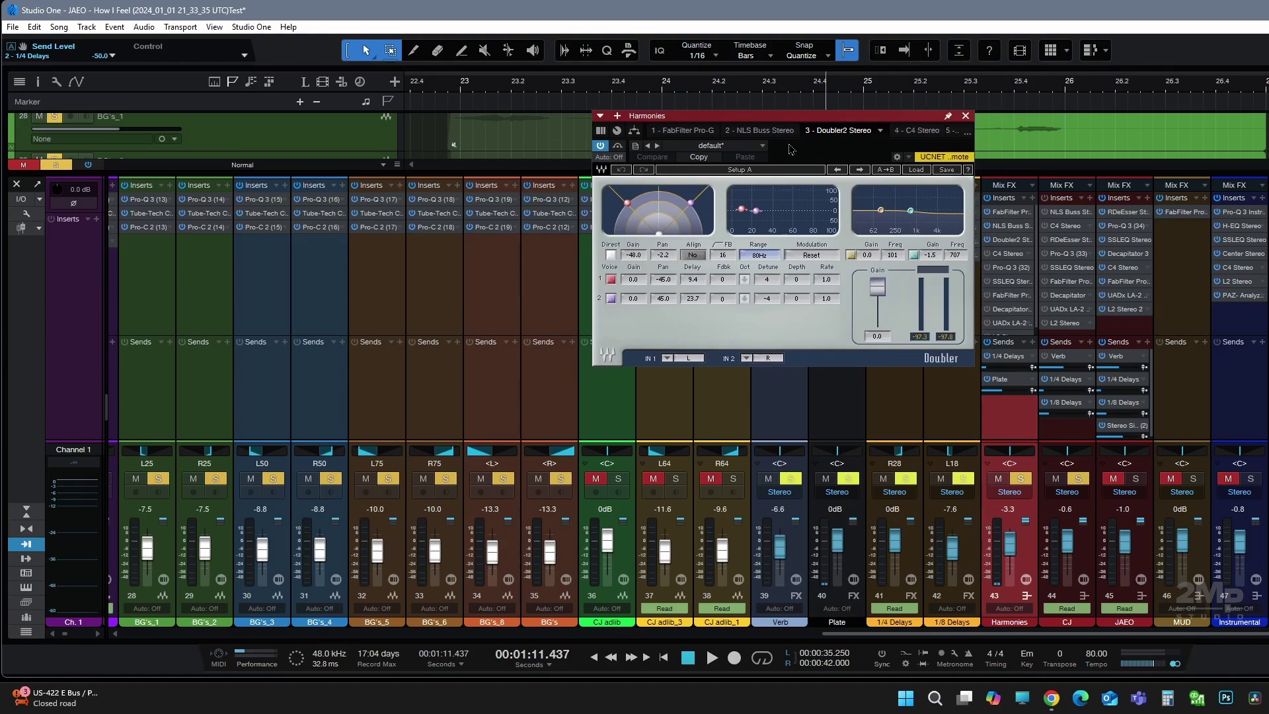
left_click_drag(893, 142, 827, 190)
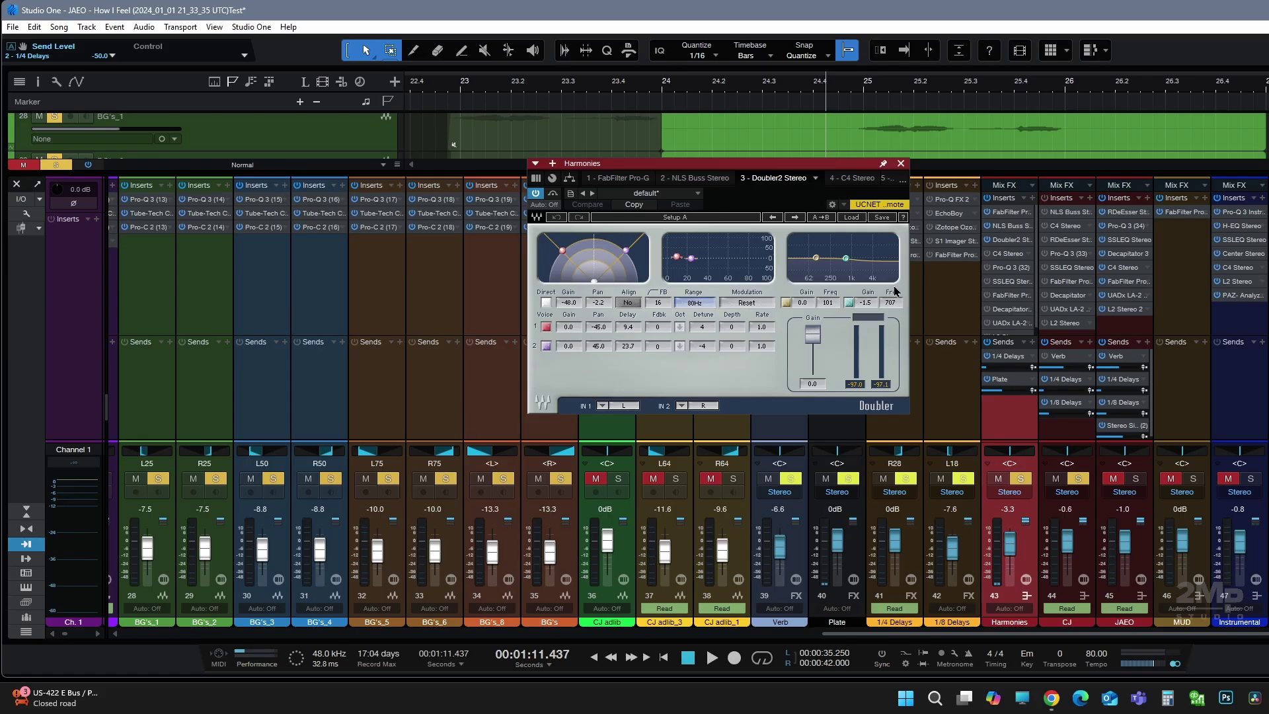
- View the Harmonies C4 and Pro-Q 3, bypass the 199.75 Hz band, then show SSLEQ
left_click(1009, 253)
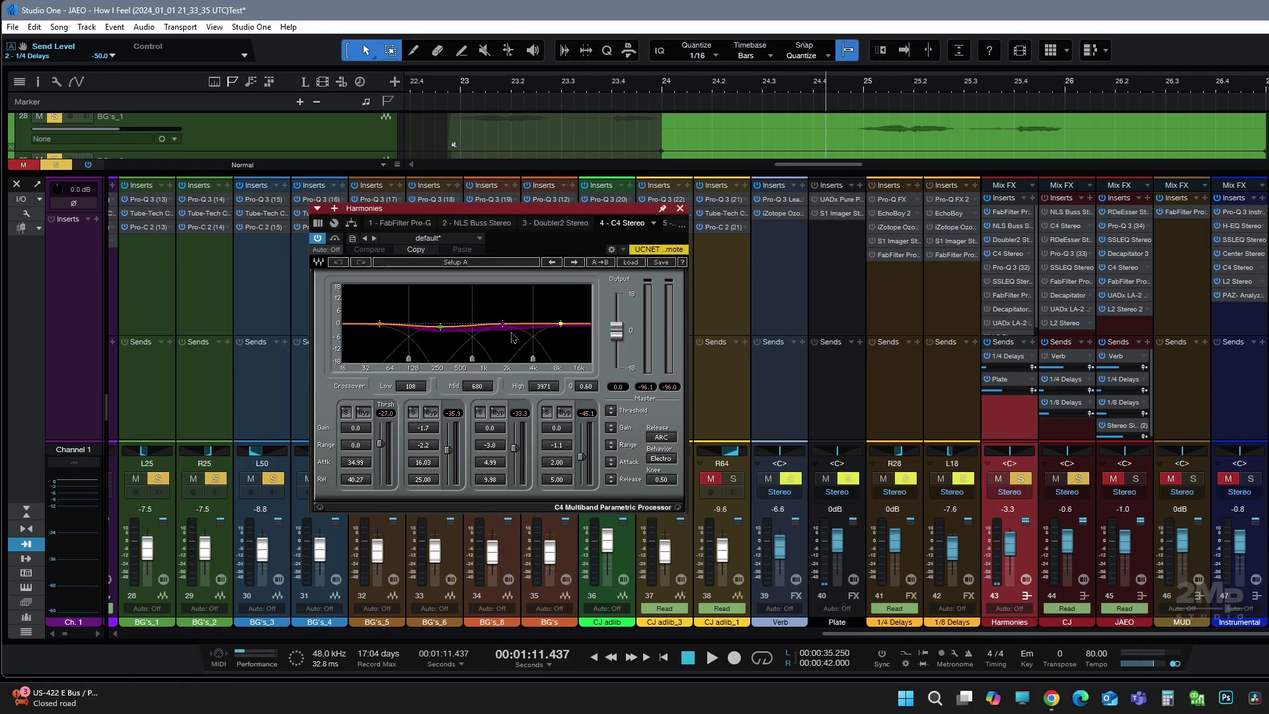
left_click(669, 223)
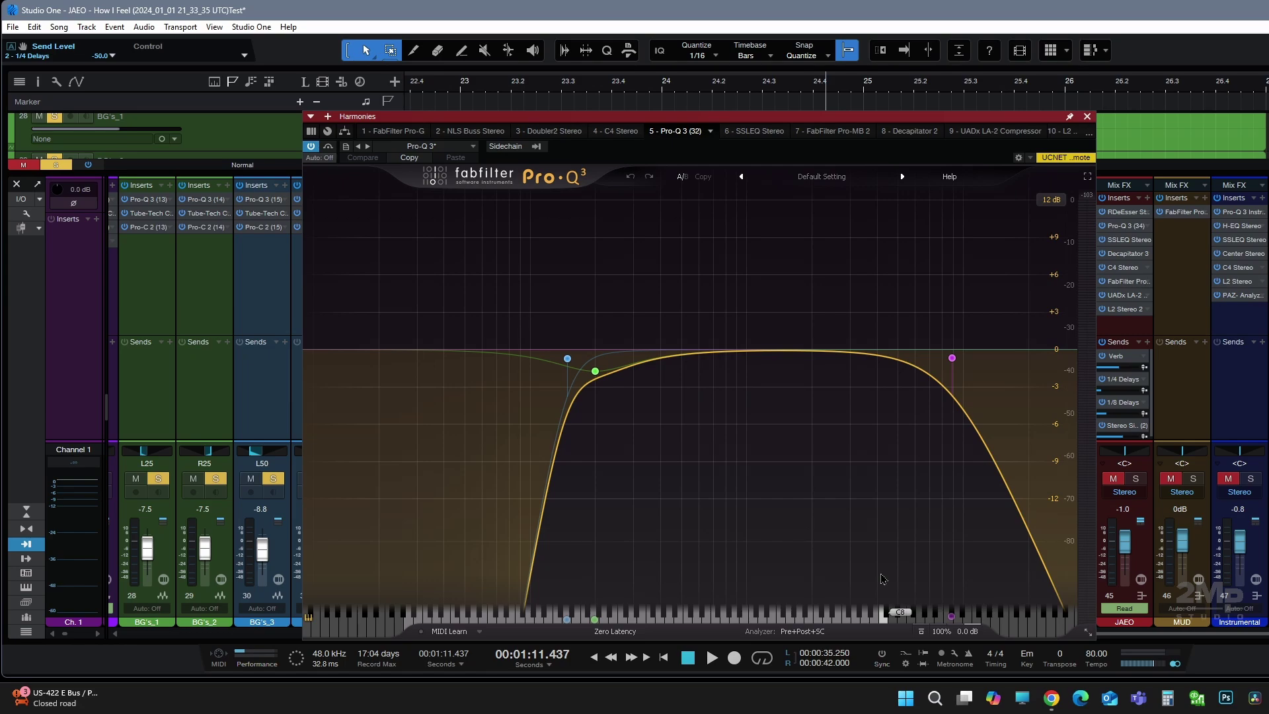
mouse_move(595, 373)
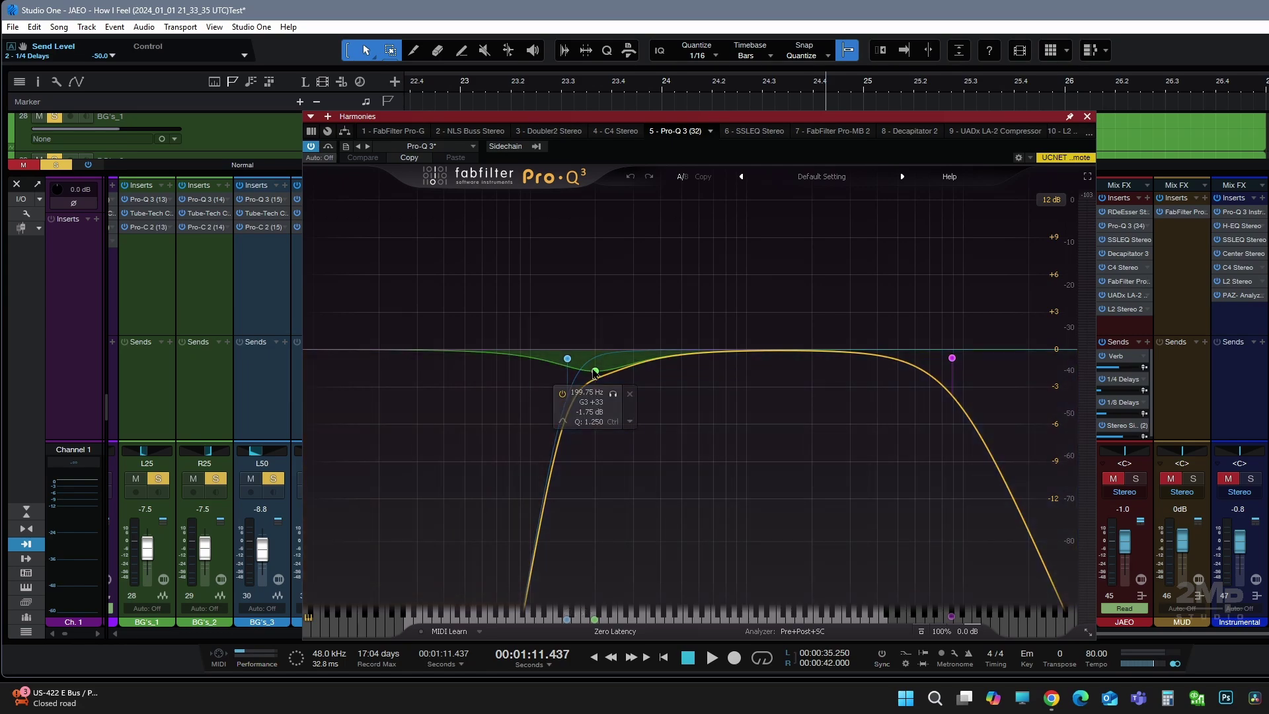
double_click(595, 371)
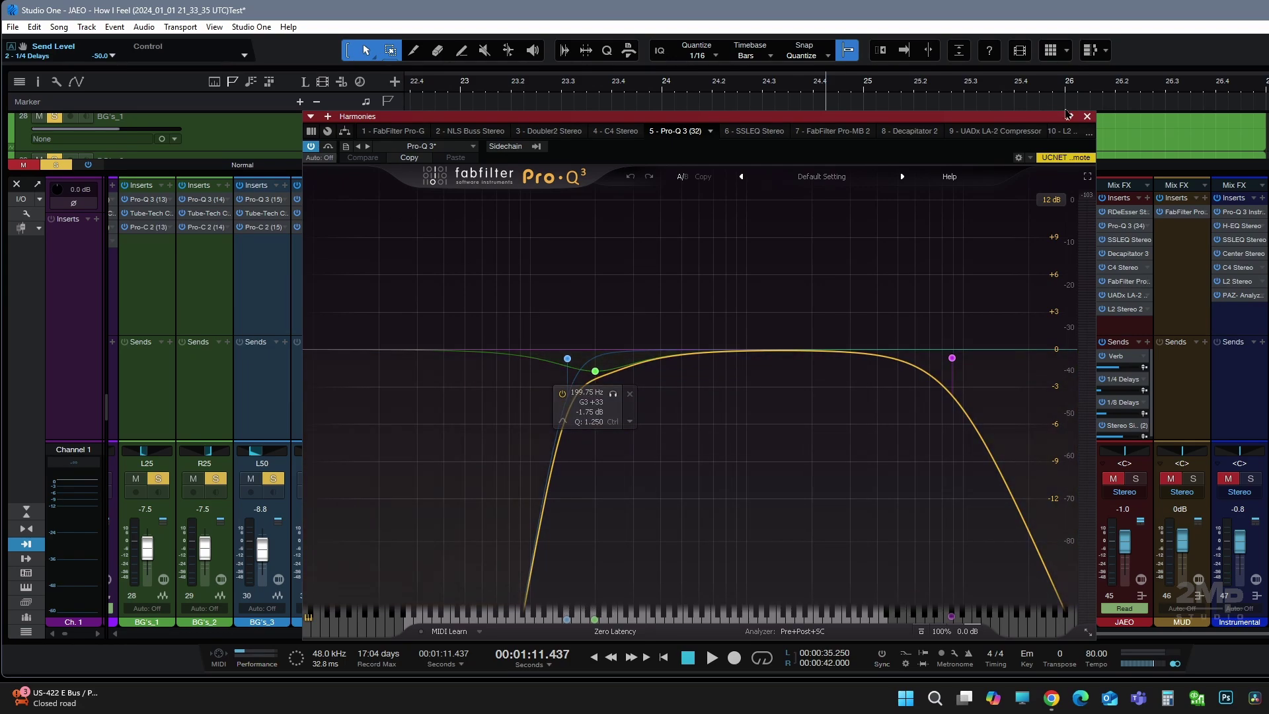
left_click(754, 131)
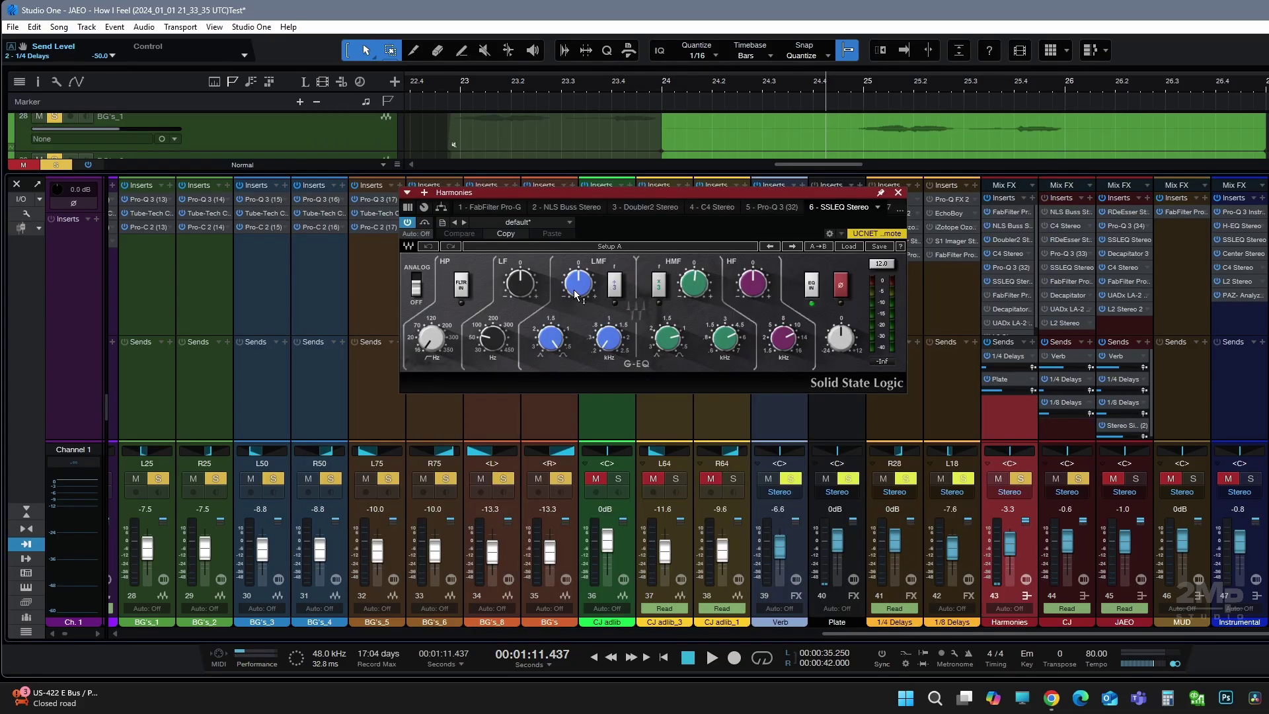
left_click_drag(625, 195, 550, 220)
left_click(618, 309)
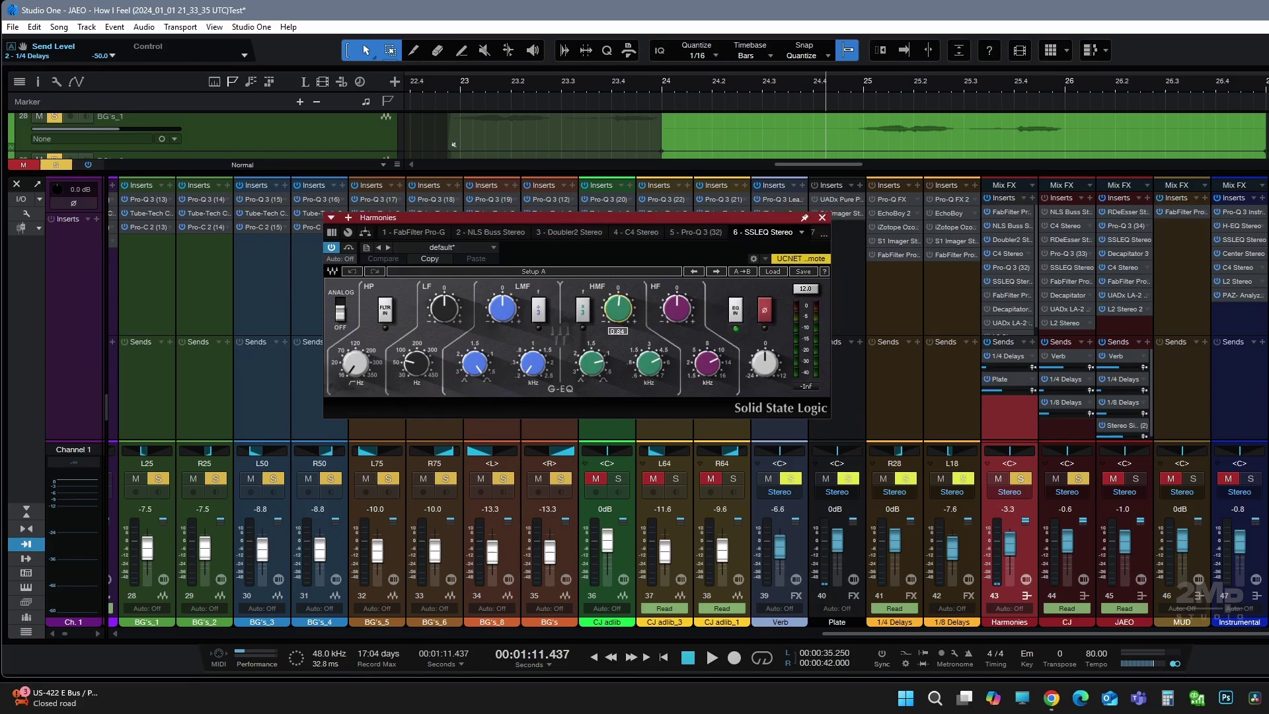
left_click(649, 362)
left_click(591, 362)
- Show the Harmonies bus's Pro-MB 2, a single band gently reducing roughly 1–5 kHz
left_click(822, 230)
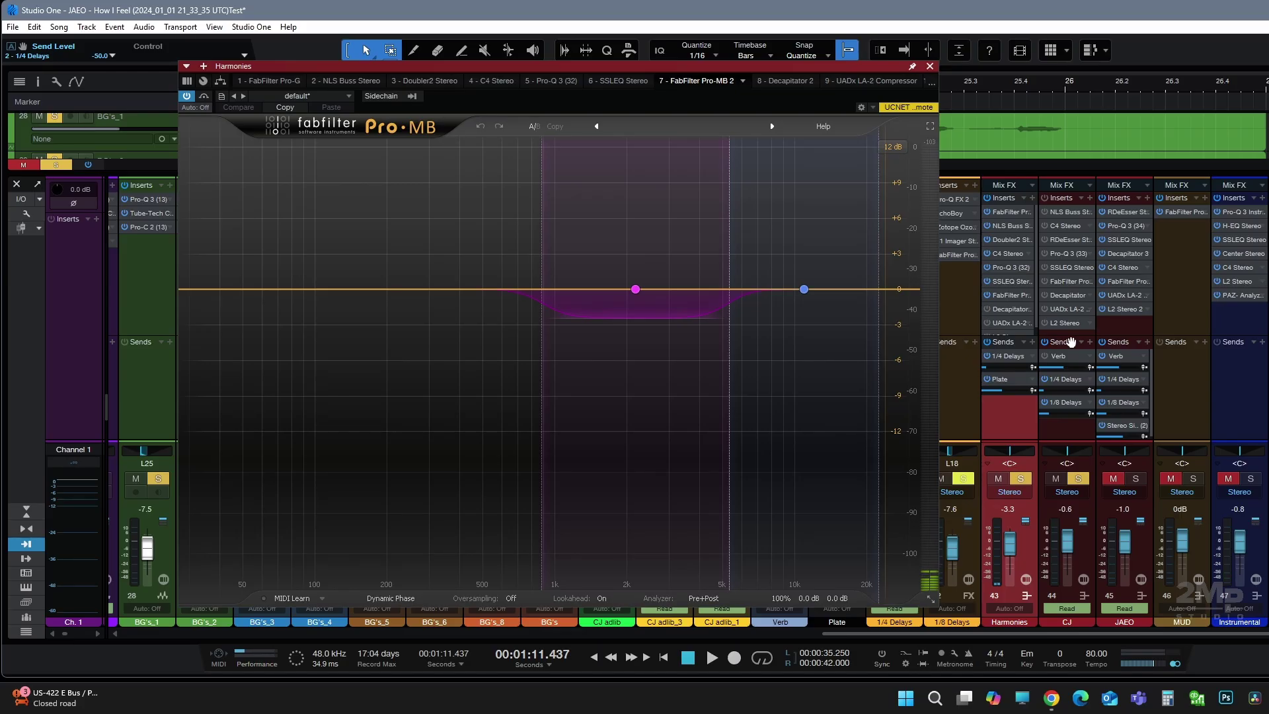
- View the Harmonies bus's Decapitator saturator, then its UADx LA-2 Compressor
left_click(1010, 309)
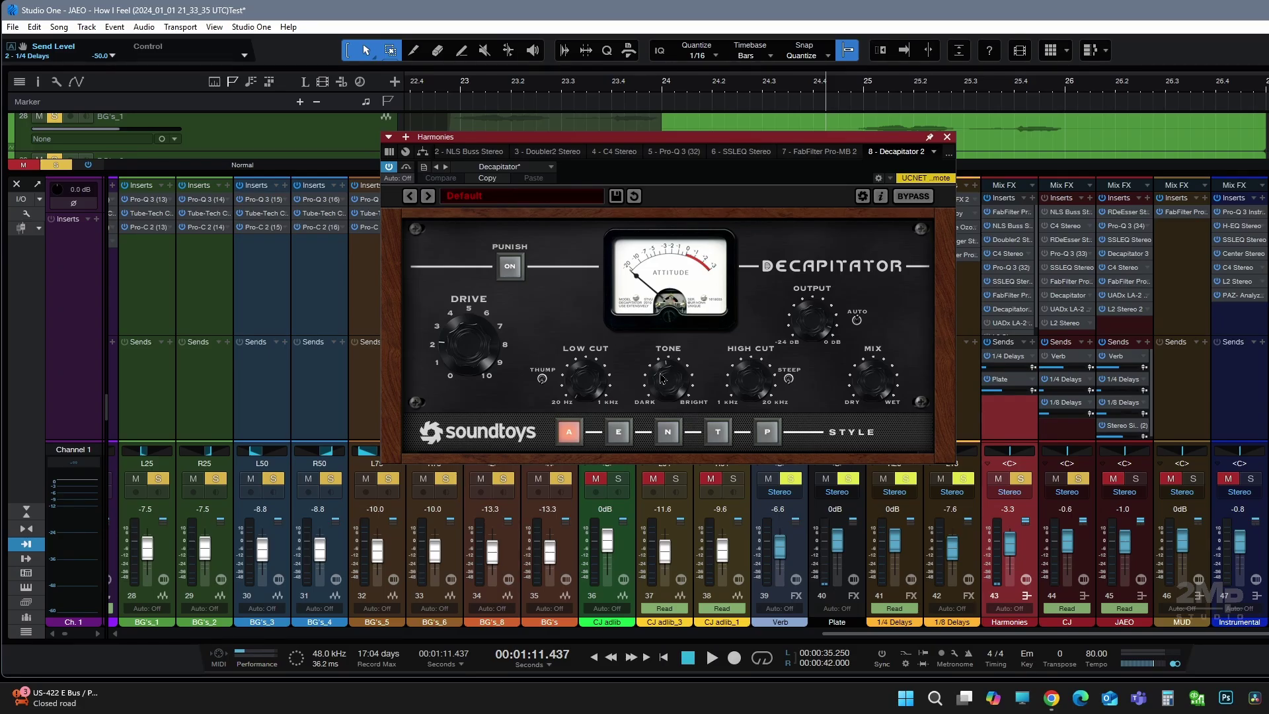
left_click(1010, 323)
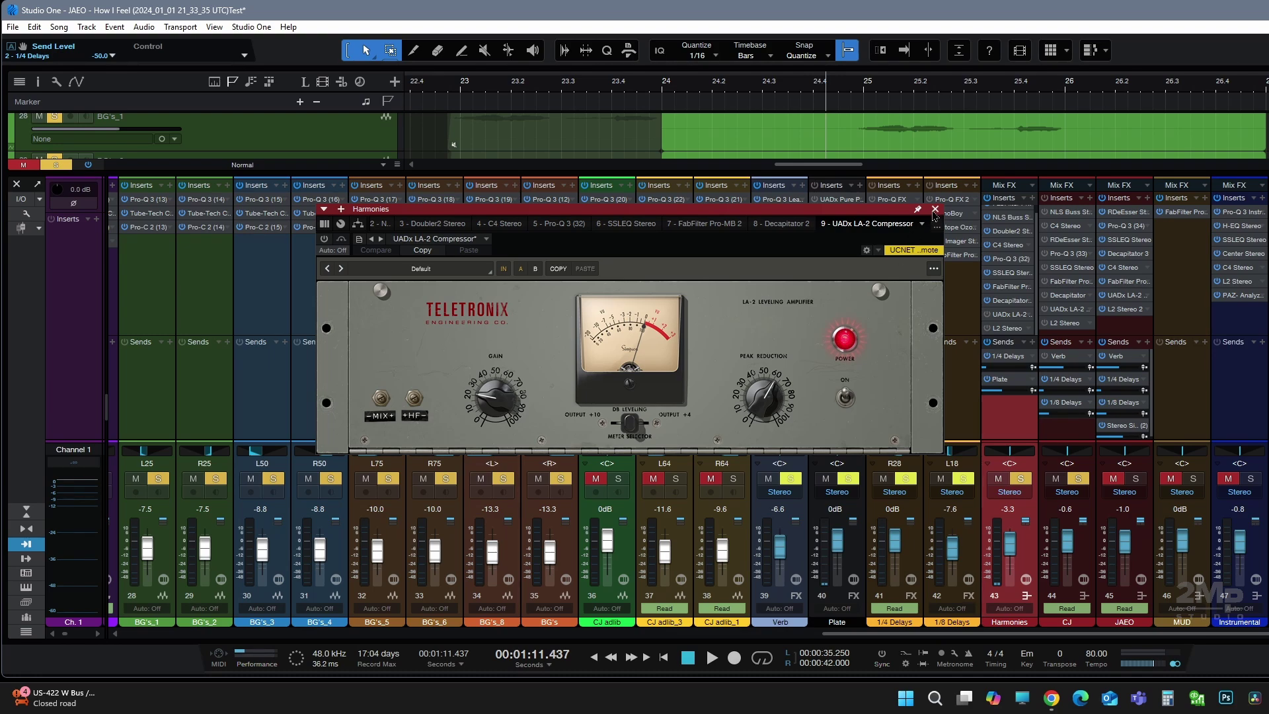
- Check the Harmonies L2 limiter, close the plugin window, and play from 1:11.250
left_click(992, 329)
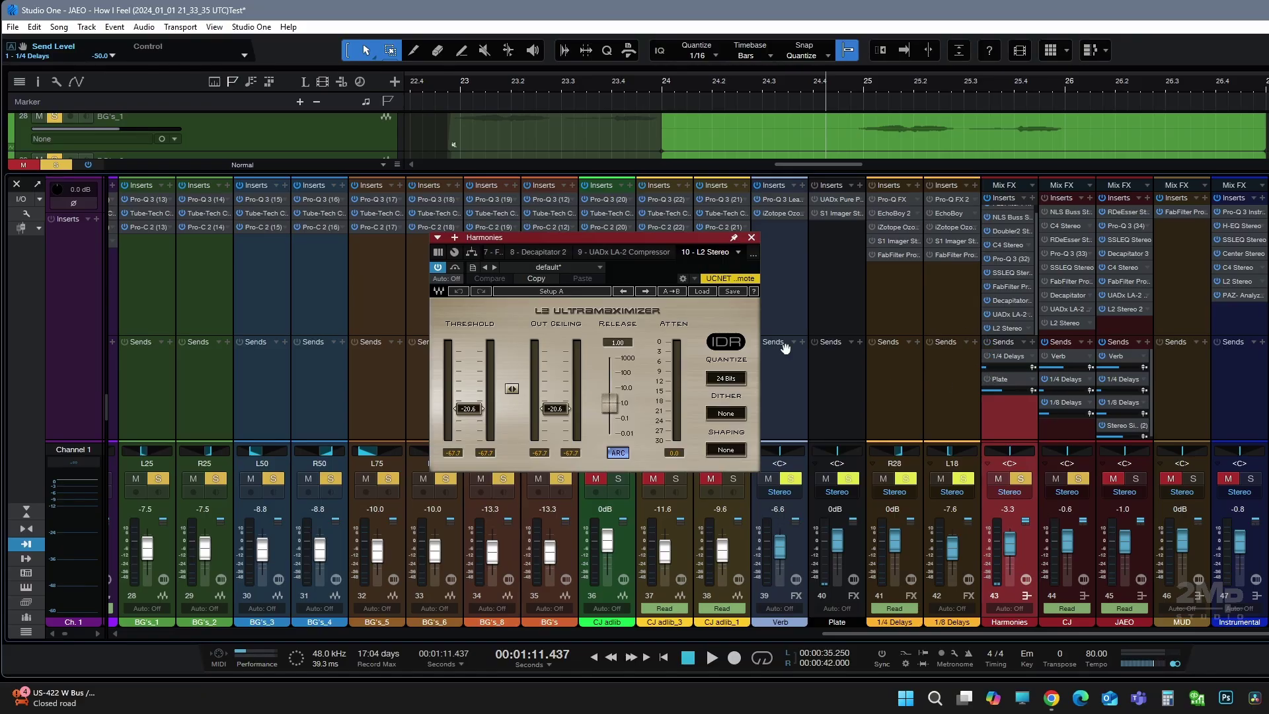
left_click(752, 238)
left_click(816, 90)
key("space")
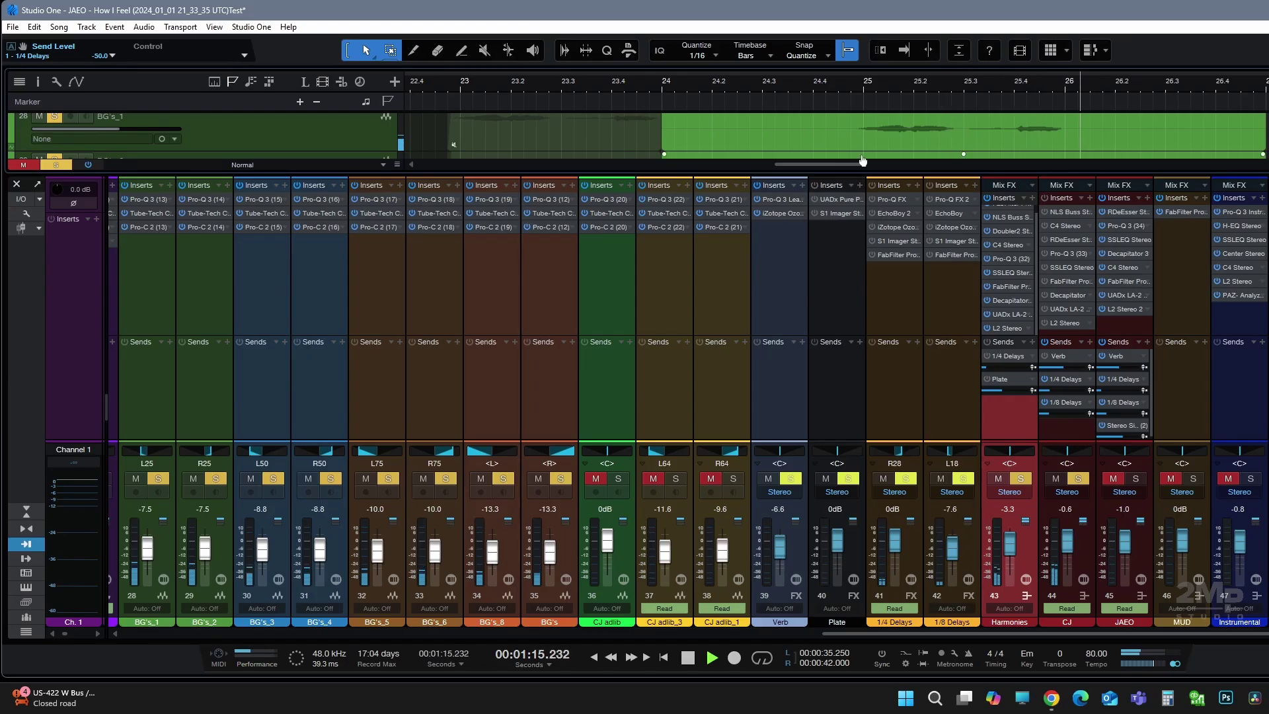
- Bypass the Harmonies bus inserts and replay the section from 1:11.250 to compare
left_click(987, 198)
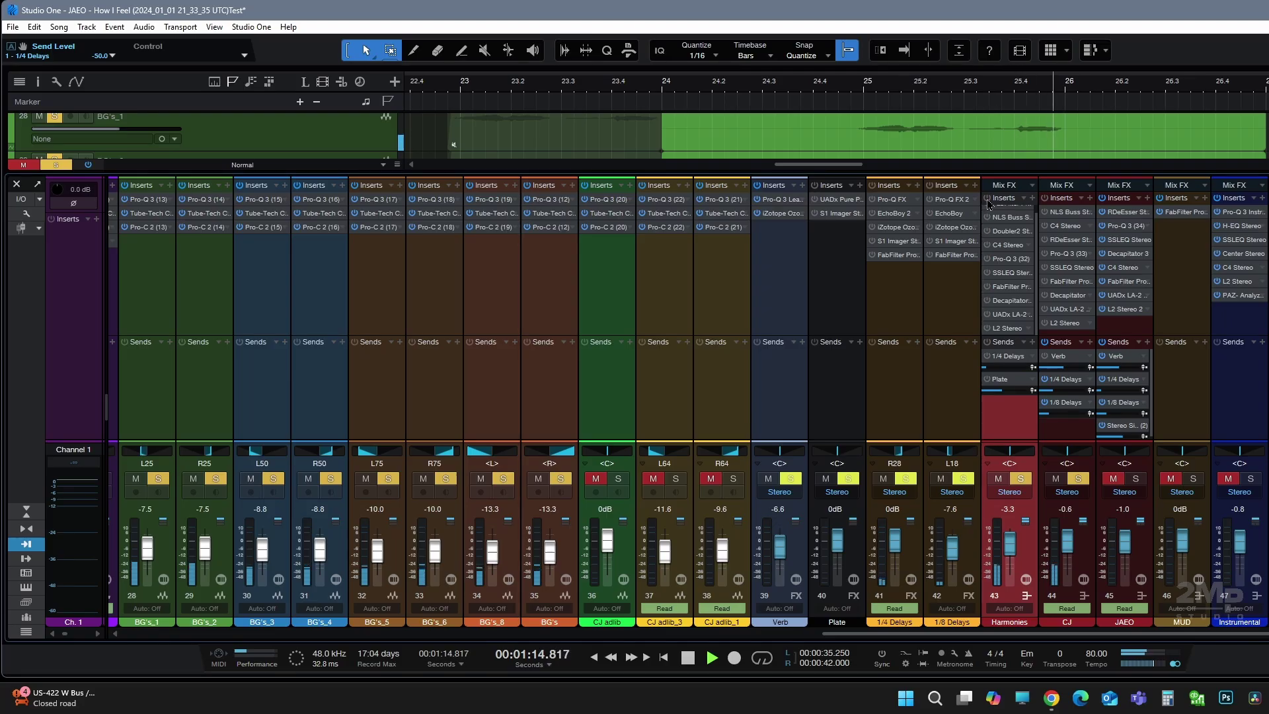
key("space")
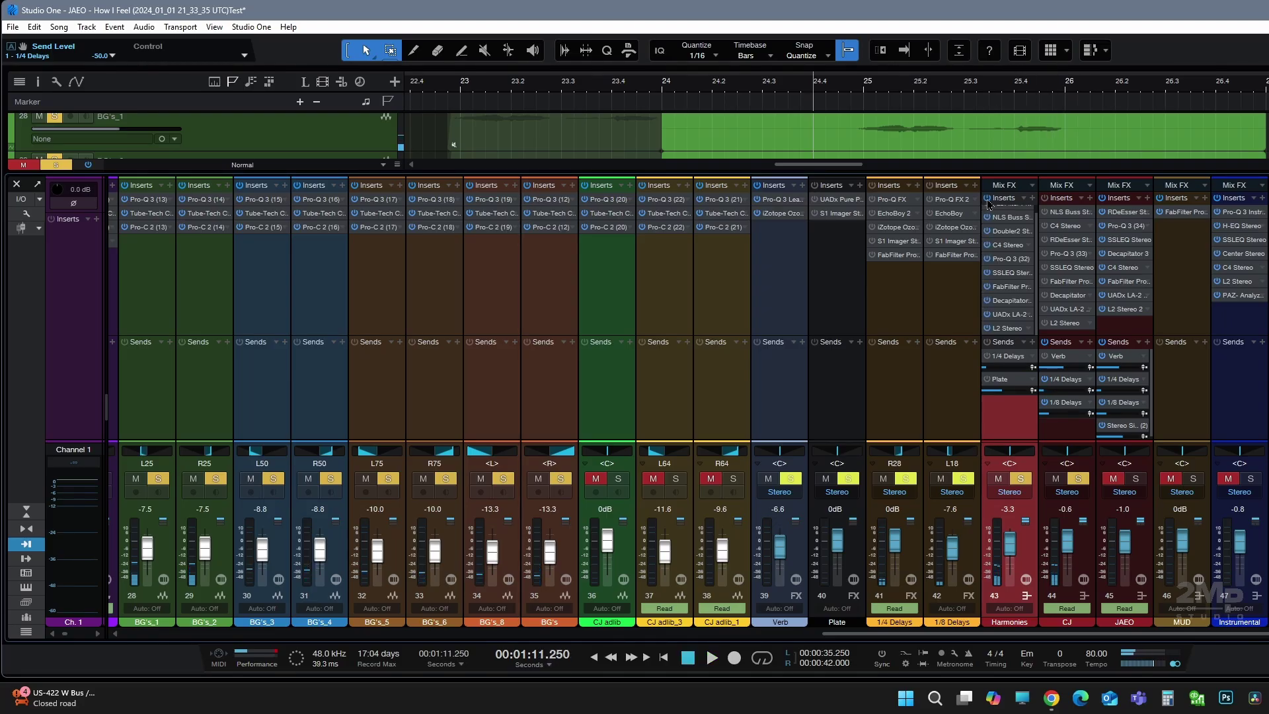
key("space")
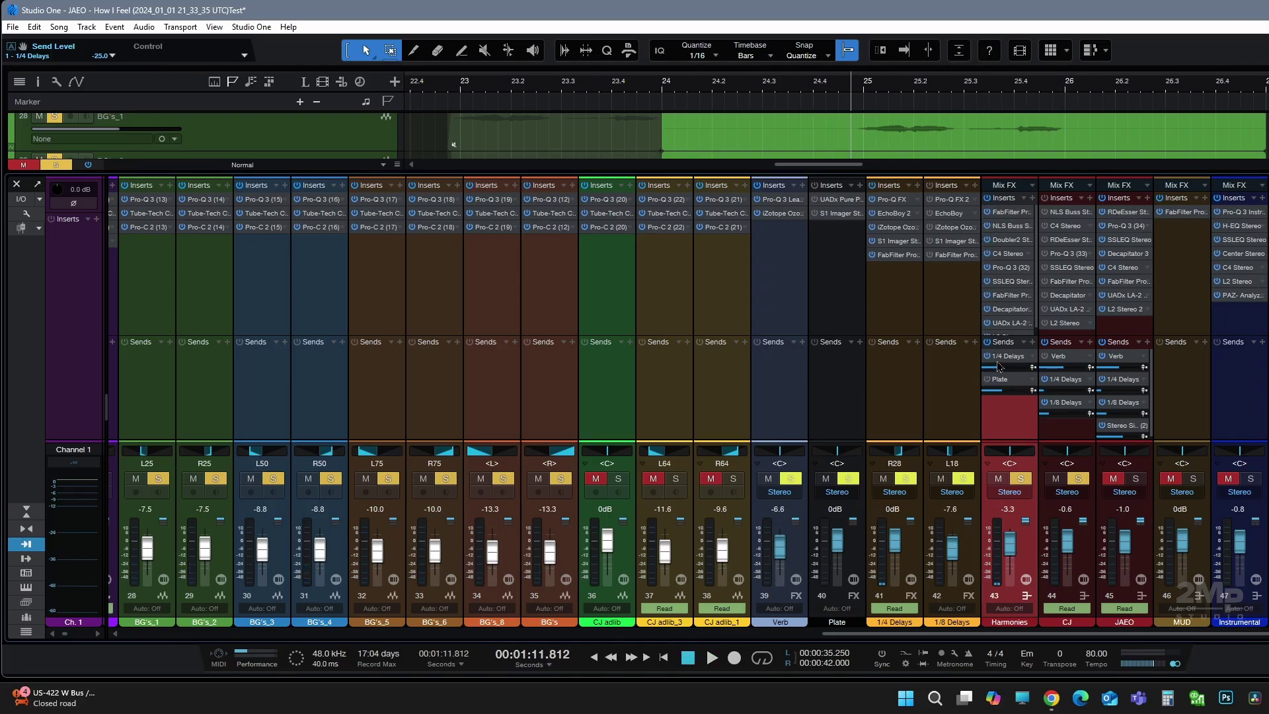
key("space")
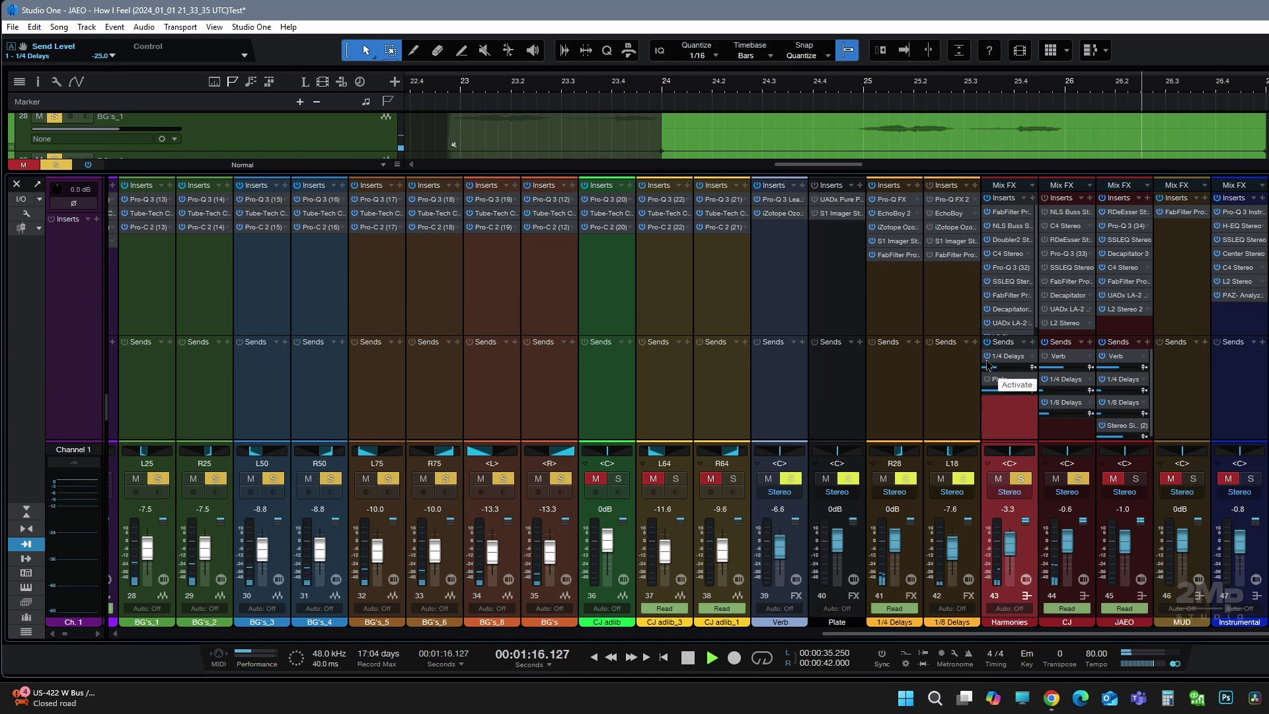
- Enable the Harmonies Plate send at -10 dB and audition it repeatedly from 1:11
key("space")
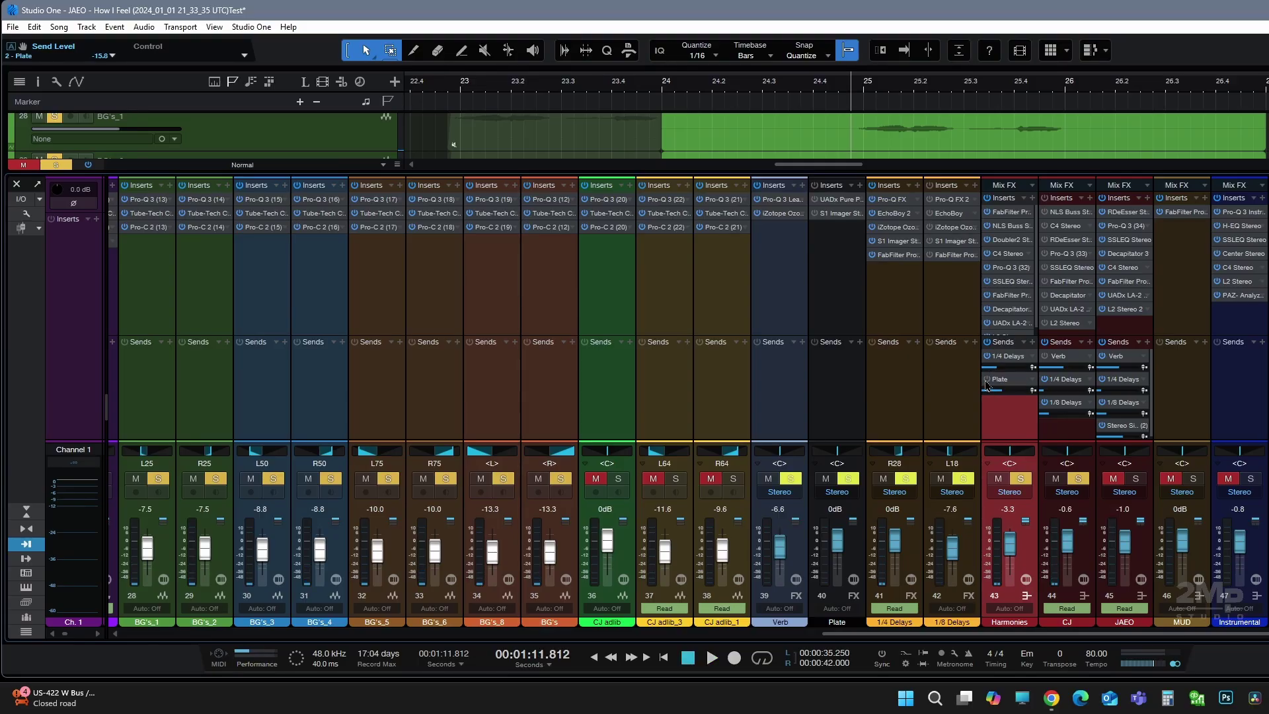
left_click(986, 384)
key("space")
left_click_drag(986, 386, 1004, 399)
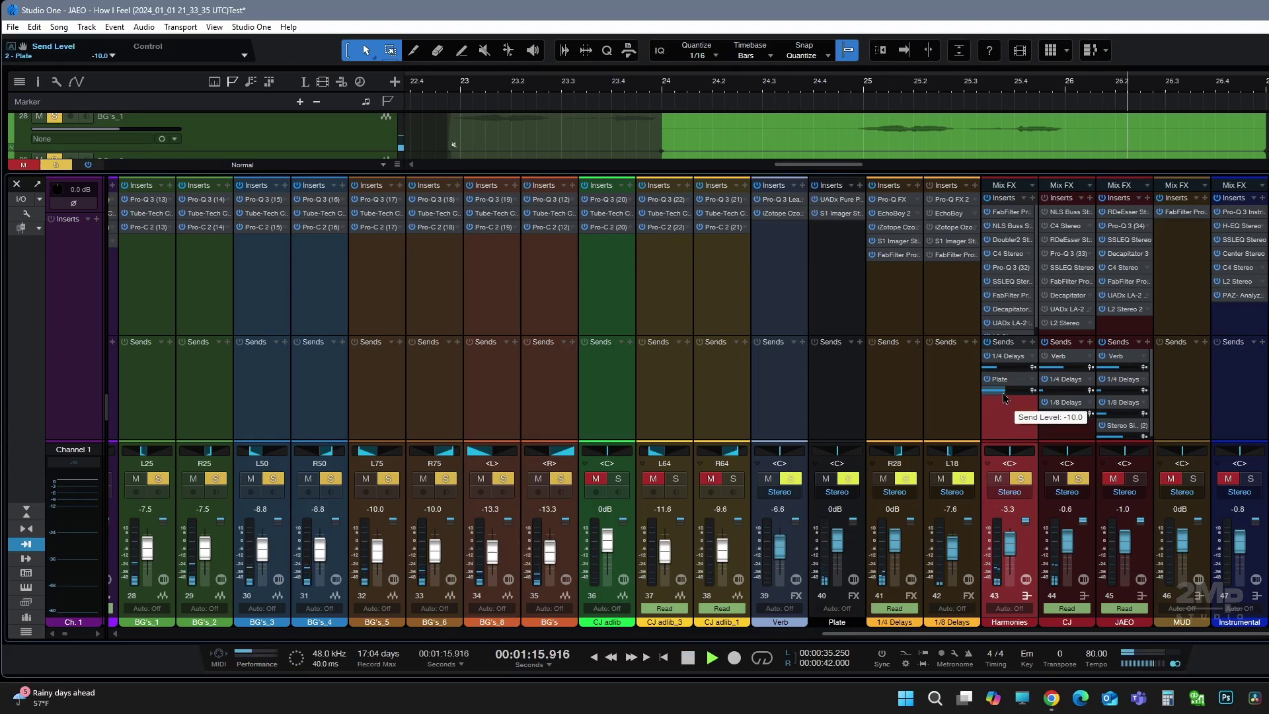
key("space")
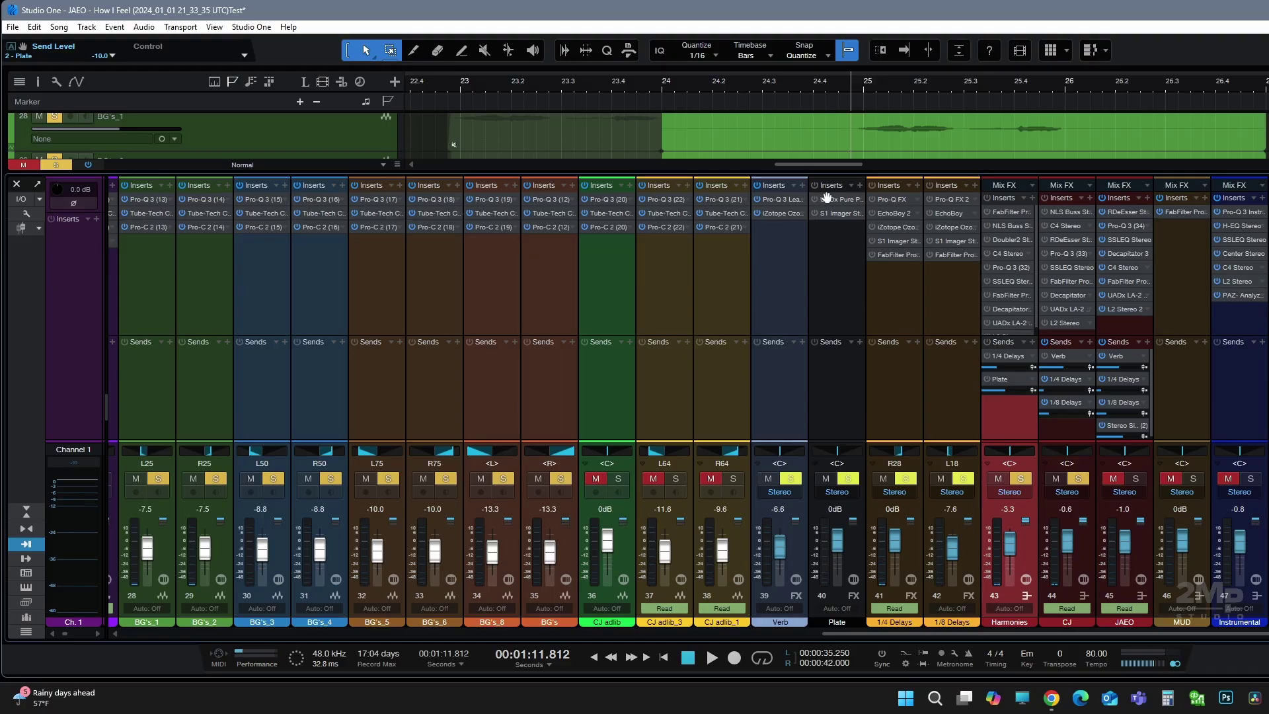
key("space")
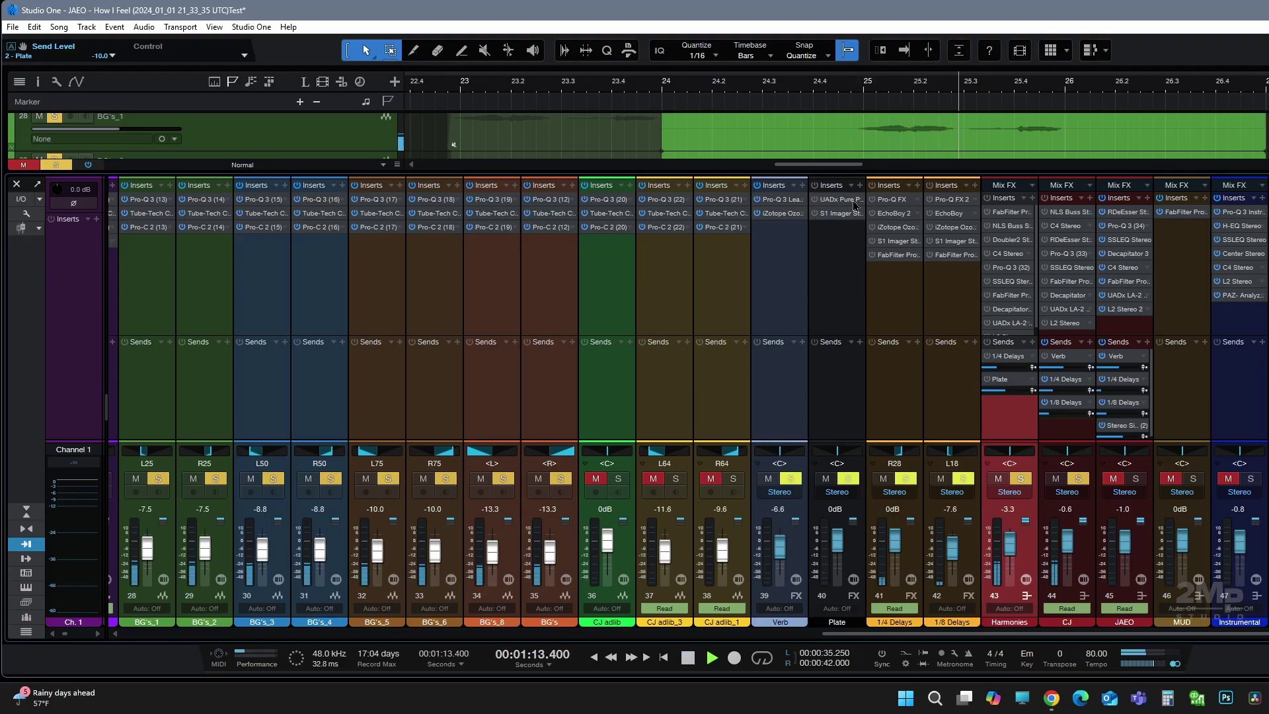
key("space")
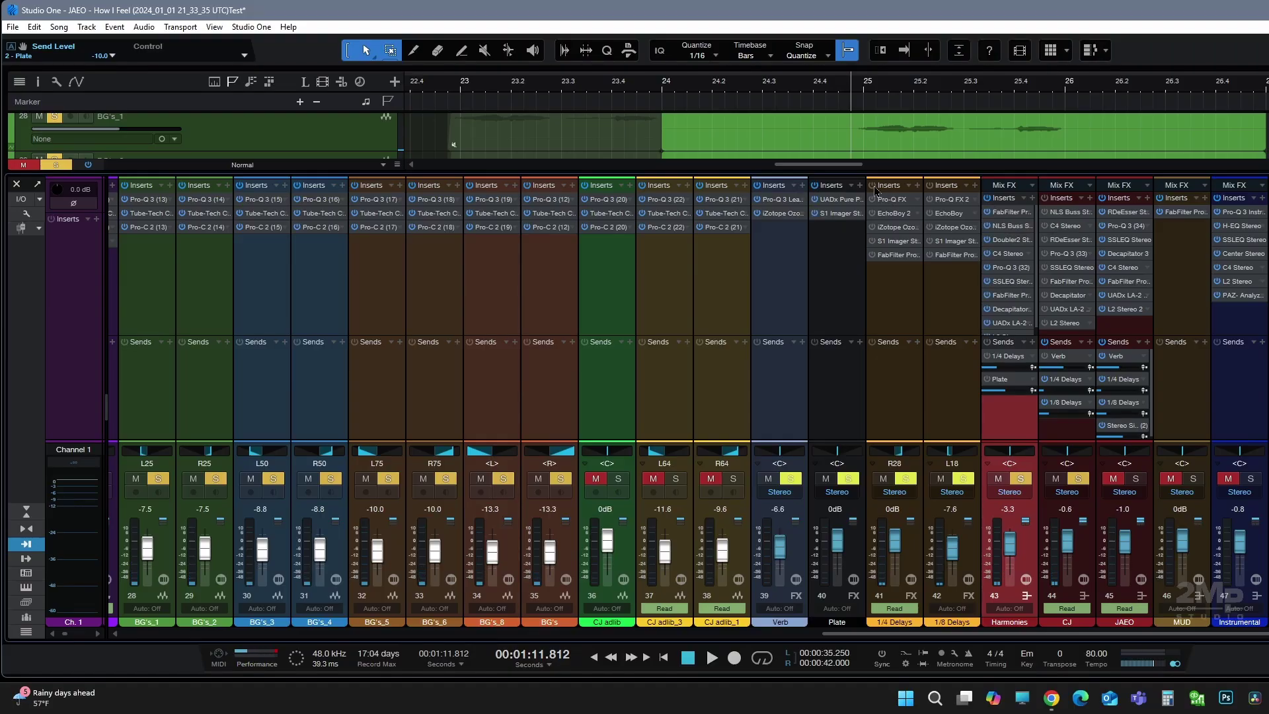
key("space")
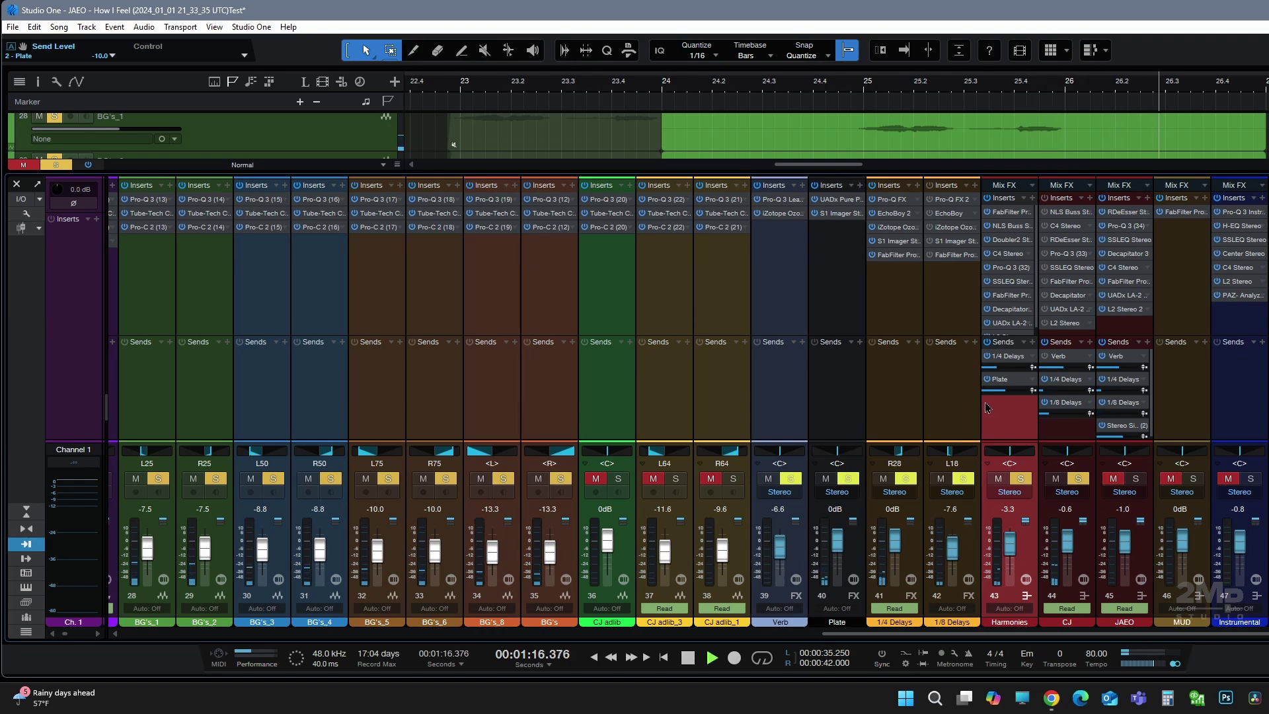
key("space")
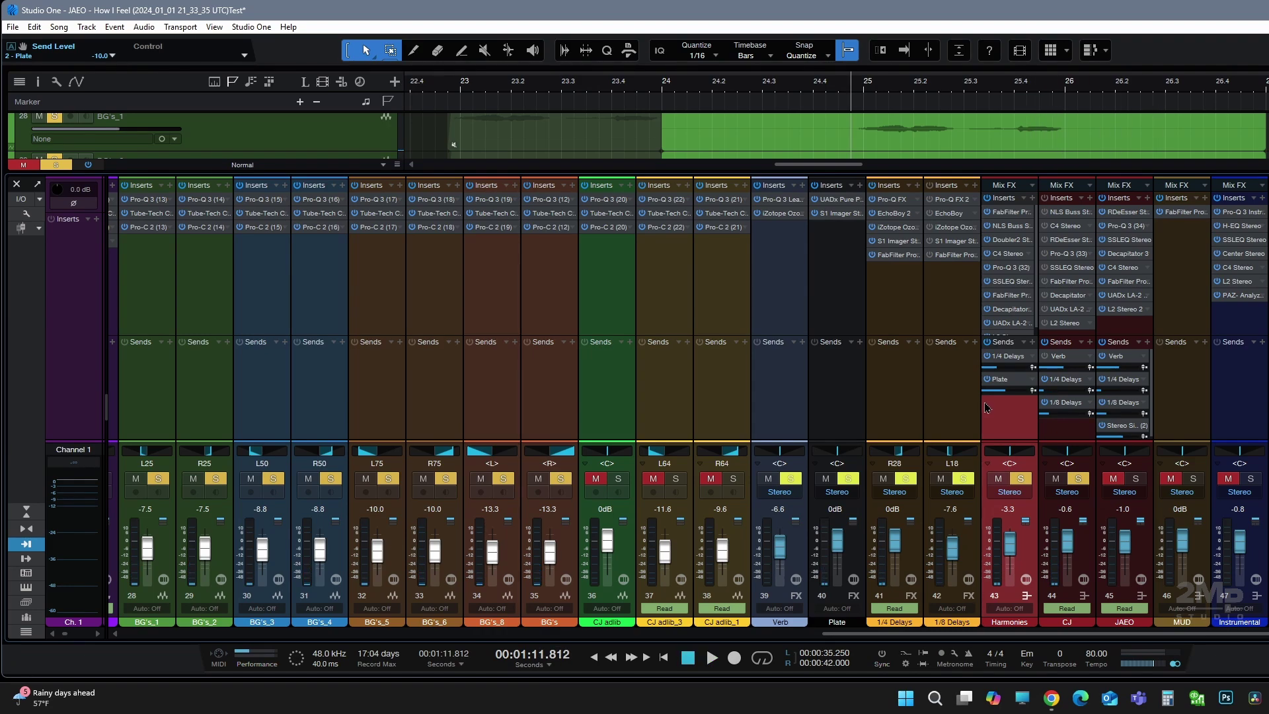
right_click(985, 408)
left_click(1011, 463)
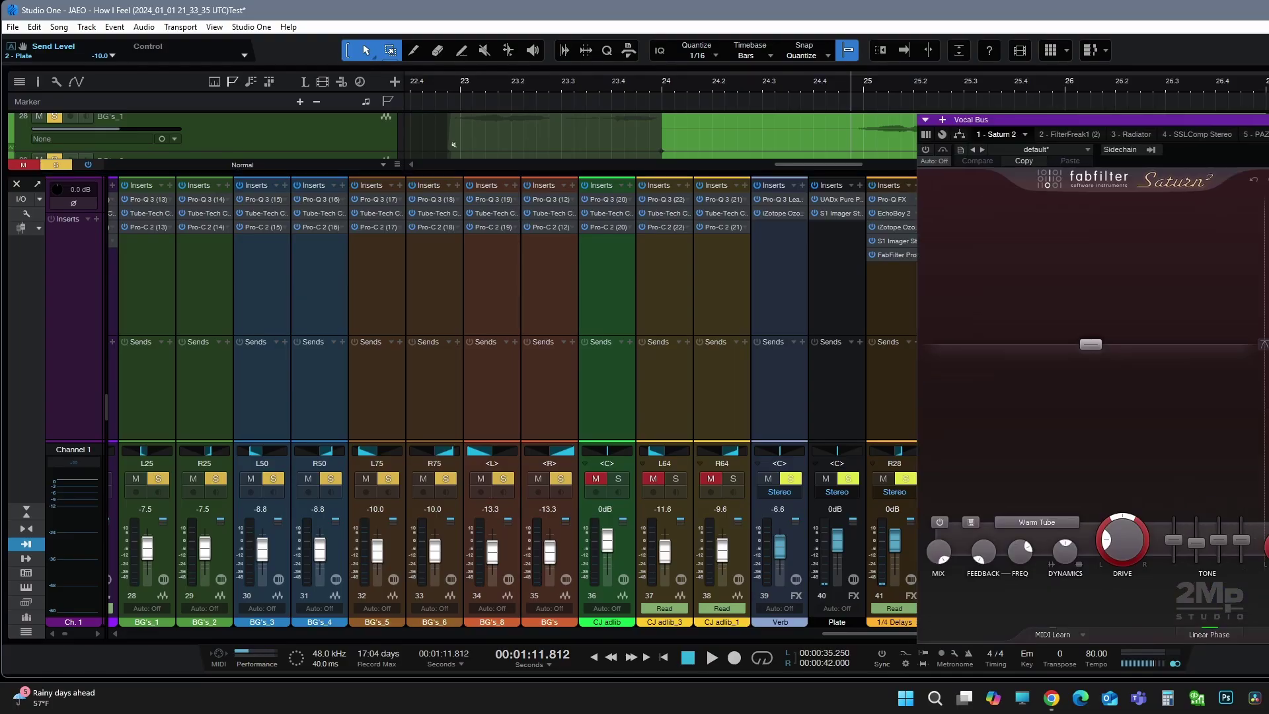
left_click_drag(1236, 131, 649, 122)
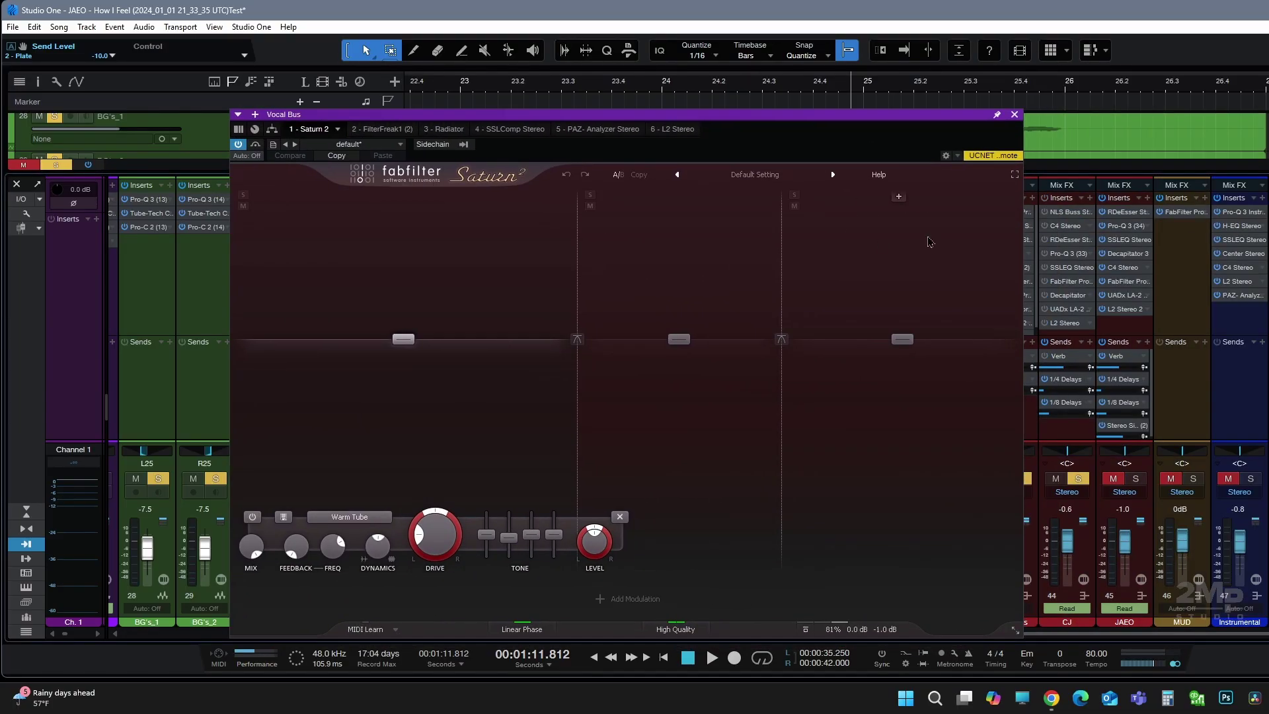
left_click(1014, 115)
key("space")
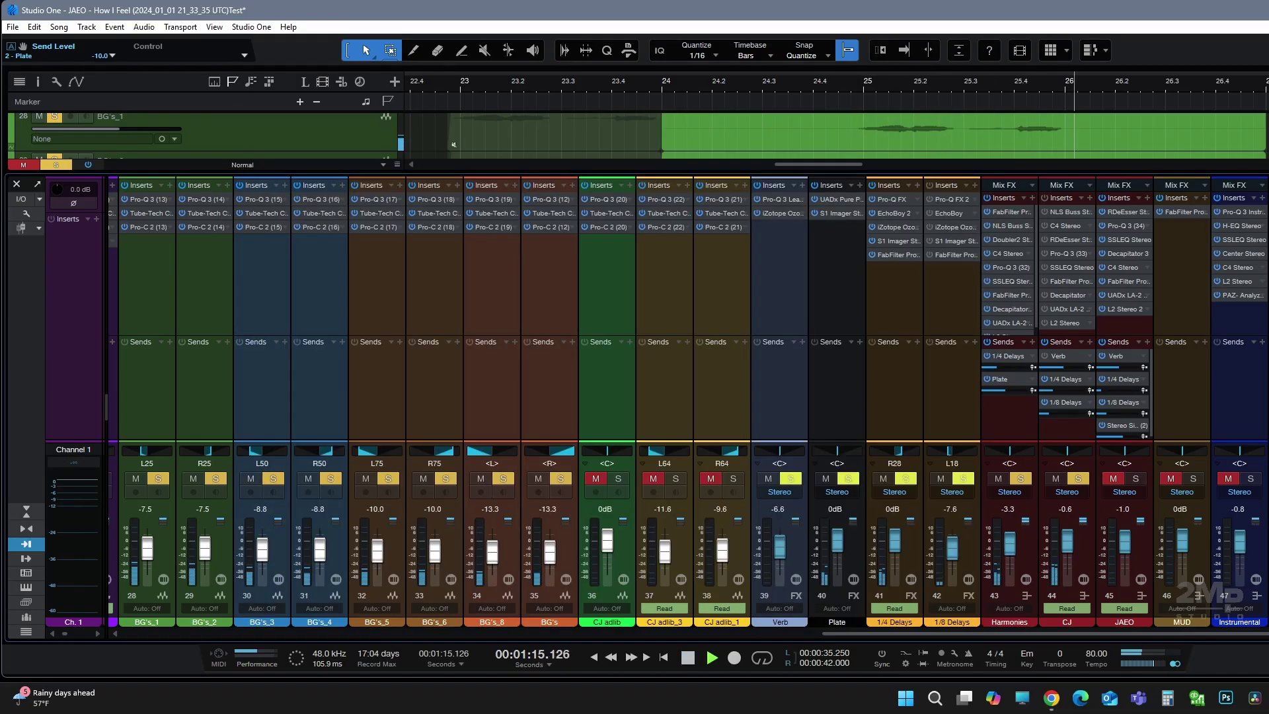
key("space")
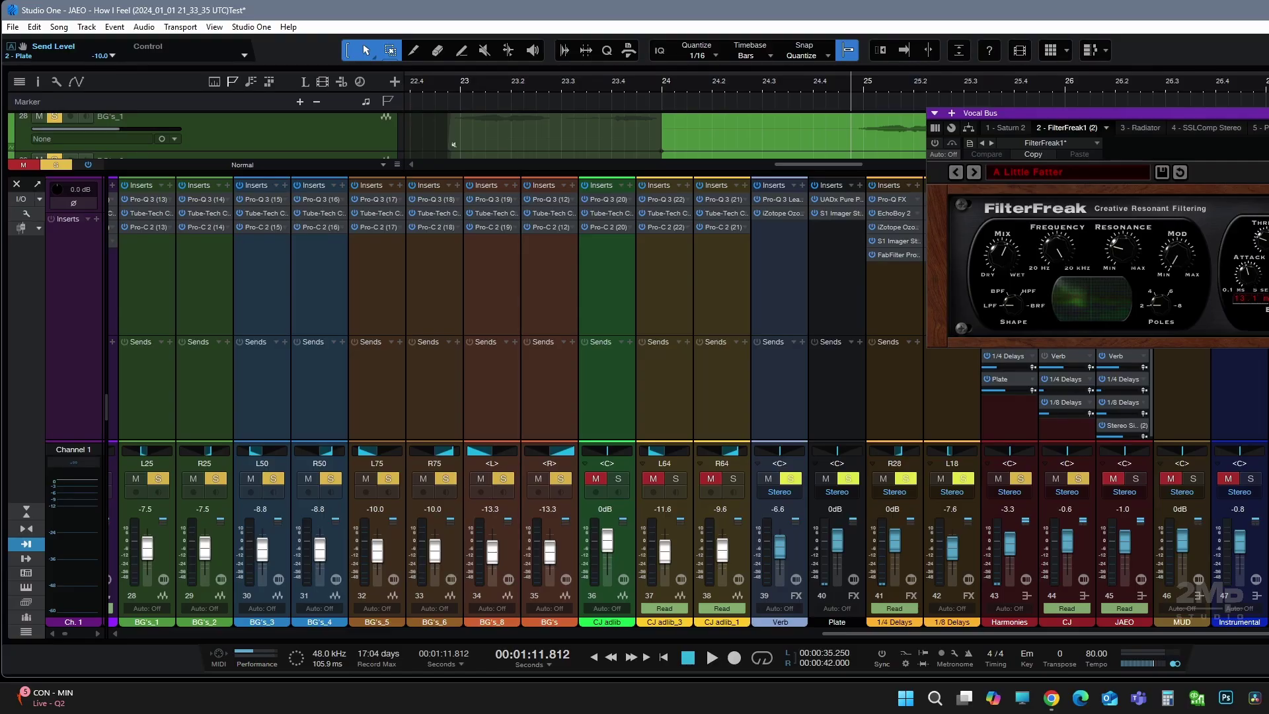
left_click_drag(1058, 113, 749, 229)
key("space")
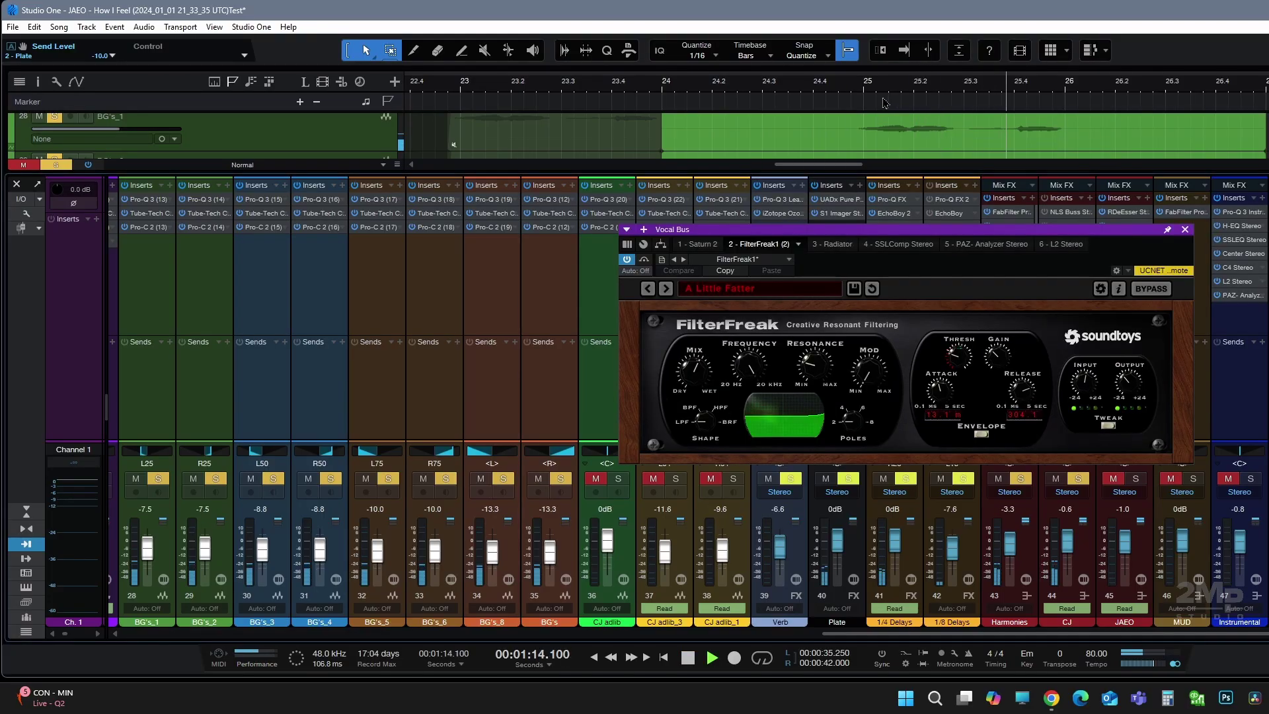
key("space")
left_click(826, 244)
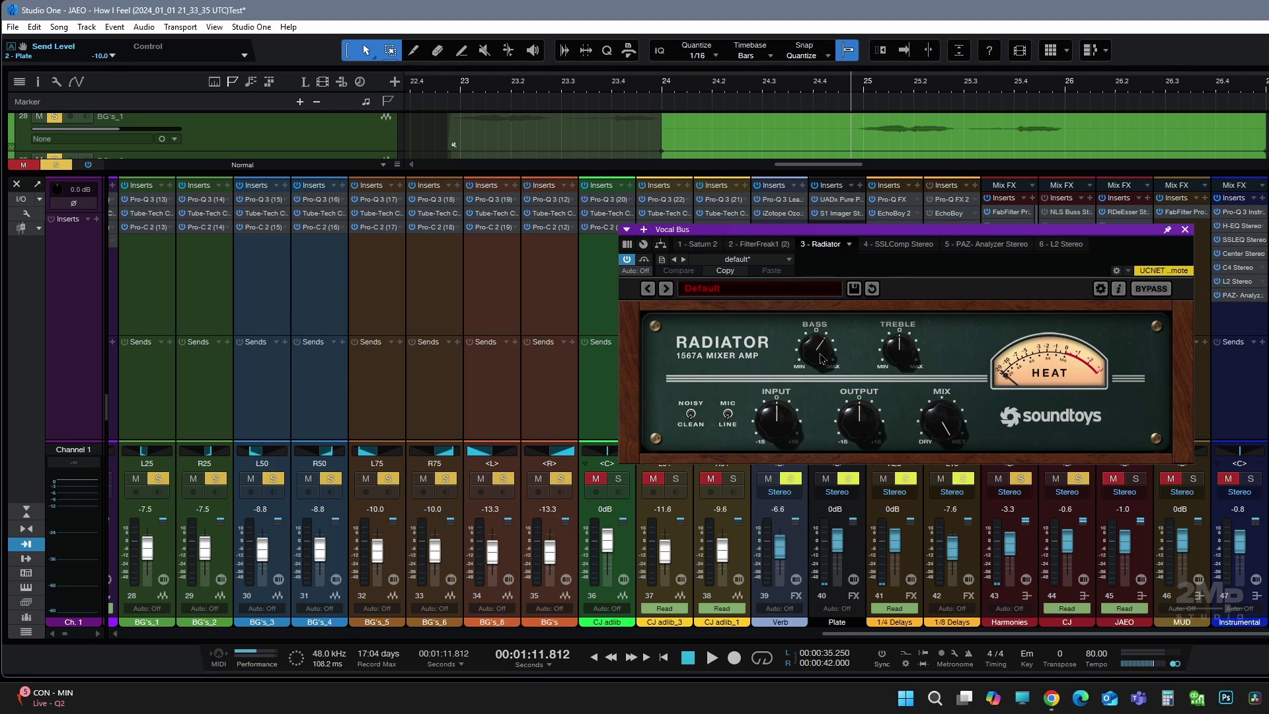
key("space")
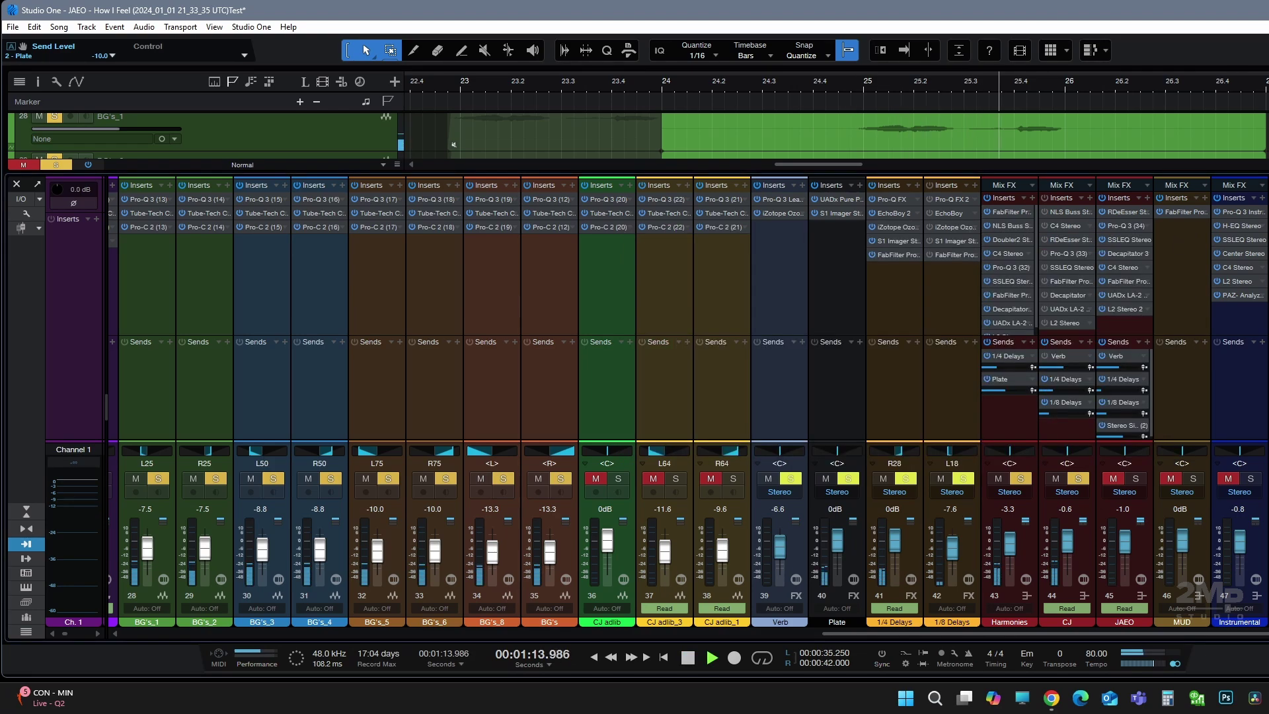
key("space")
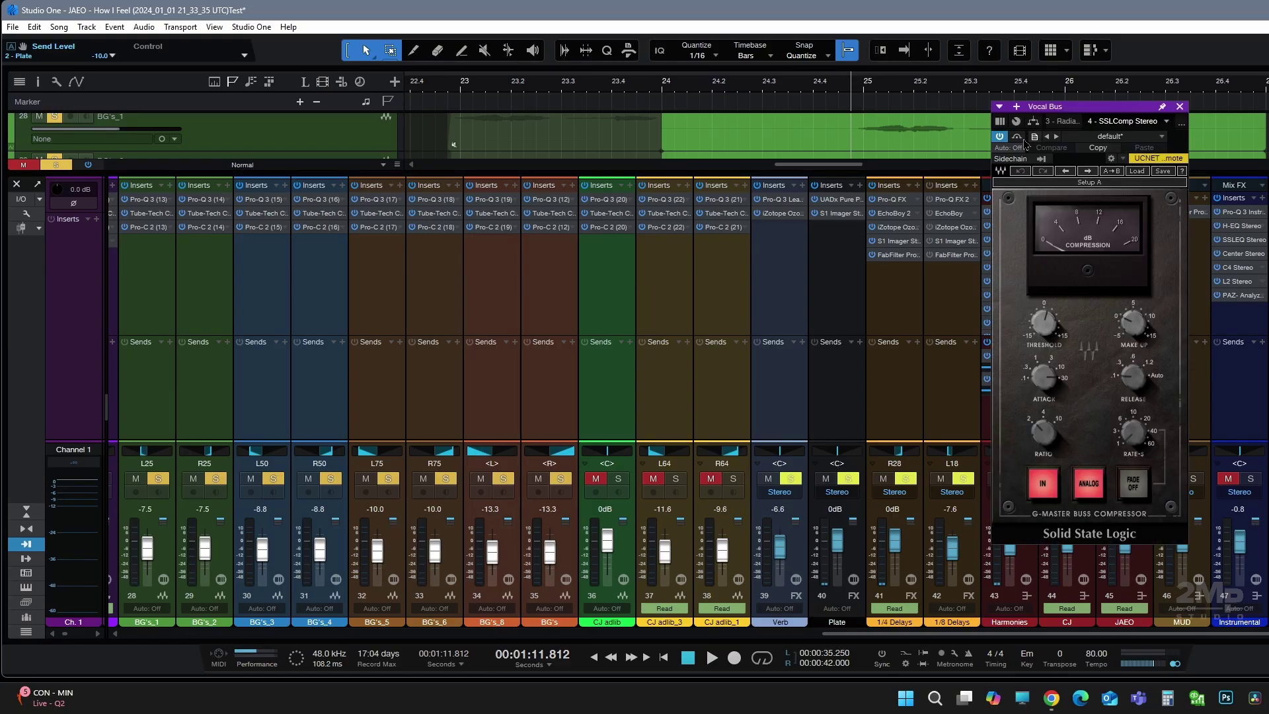
key("space")
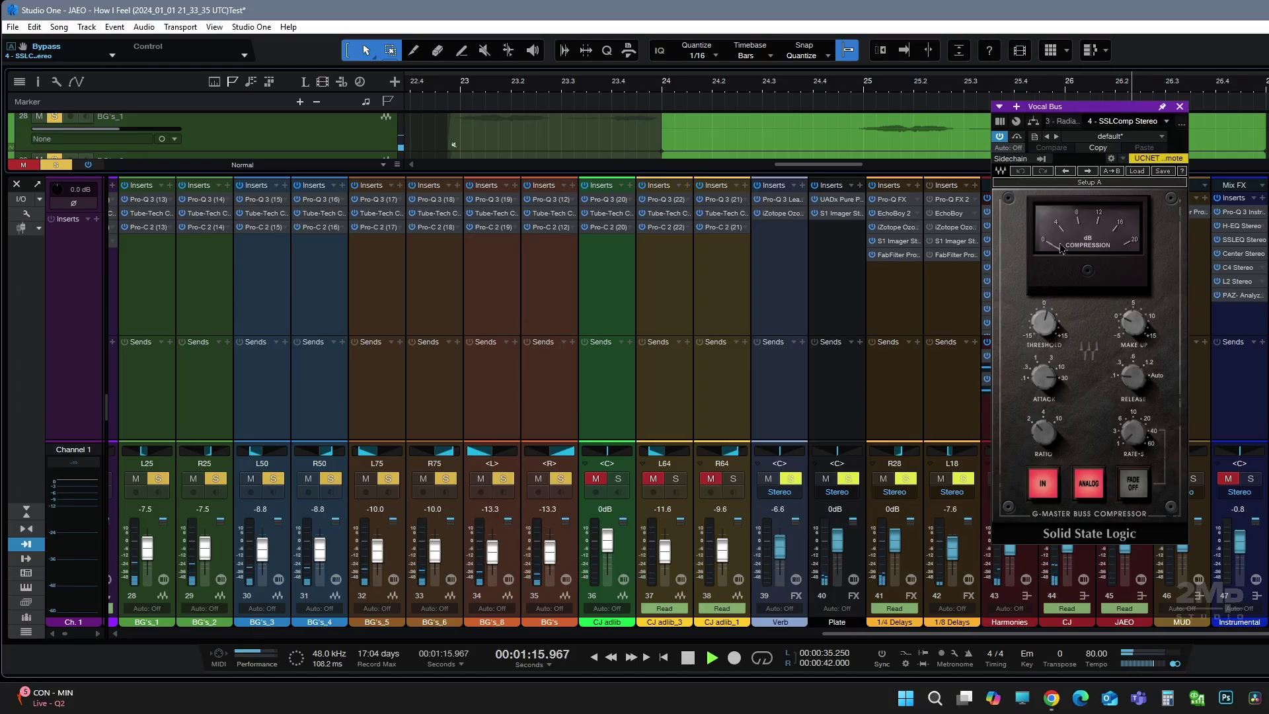
key("space")
left_click(1181, 107)
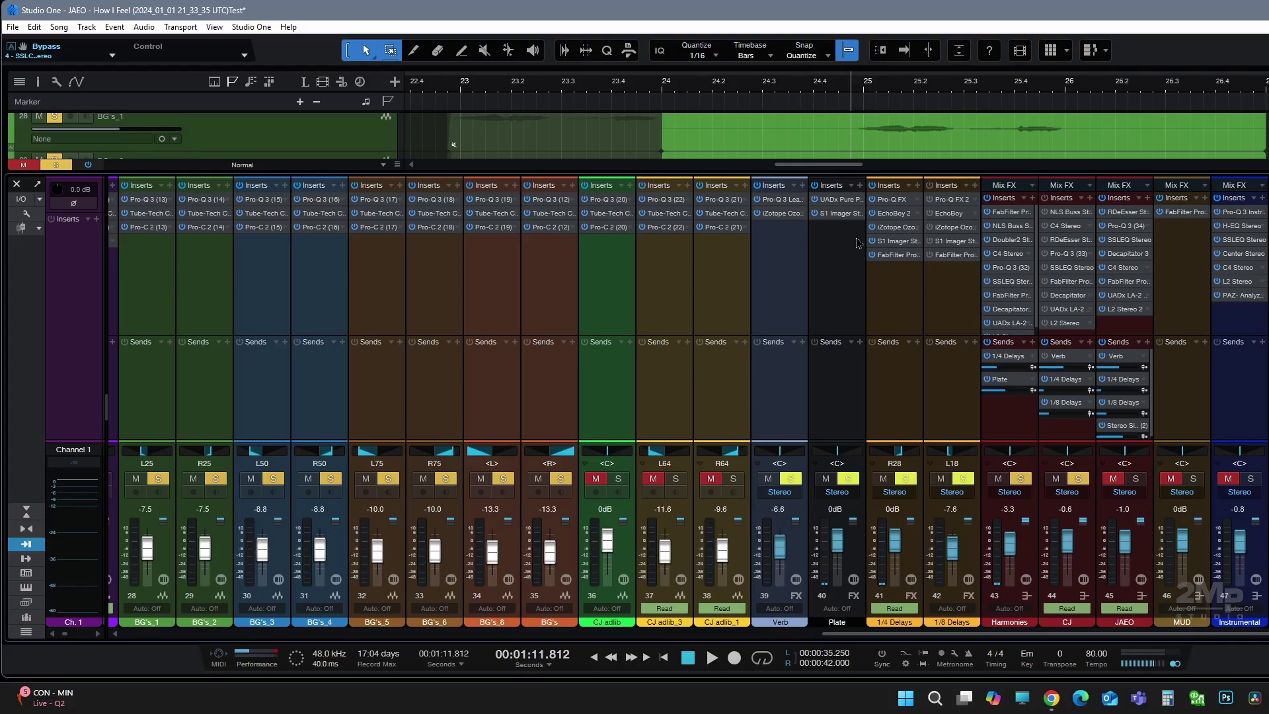
- Play the section from 1:11 again and stop it to listen
key("space")
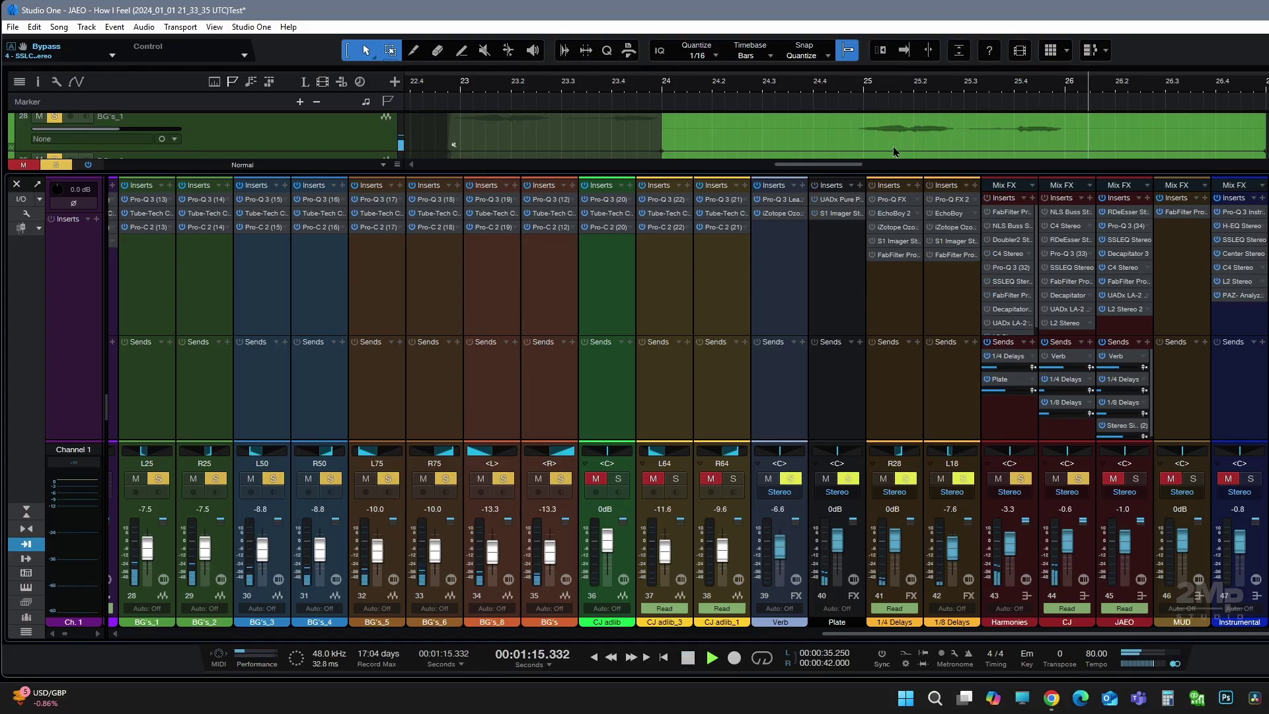
key("space")
key("space")
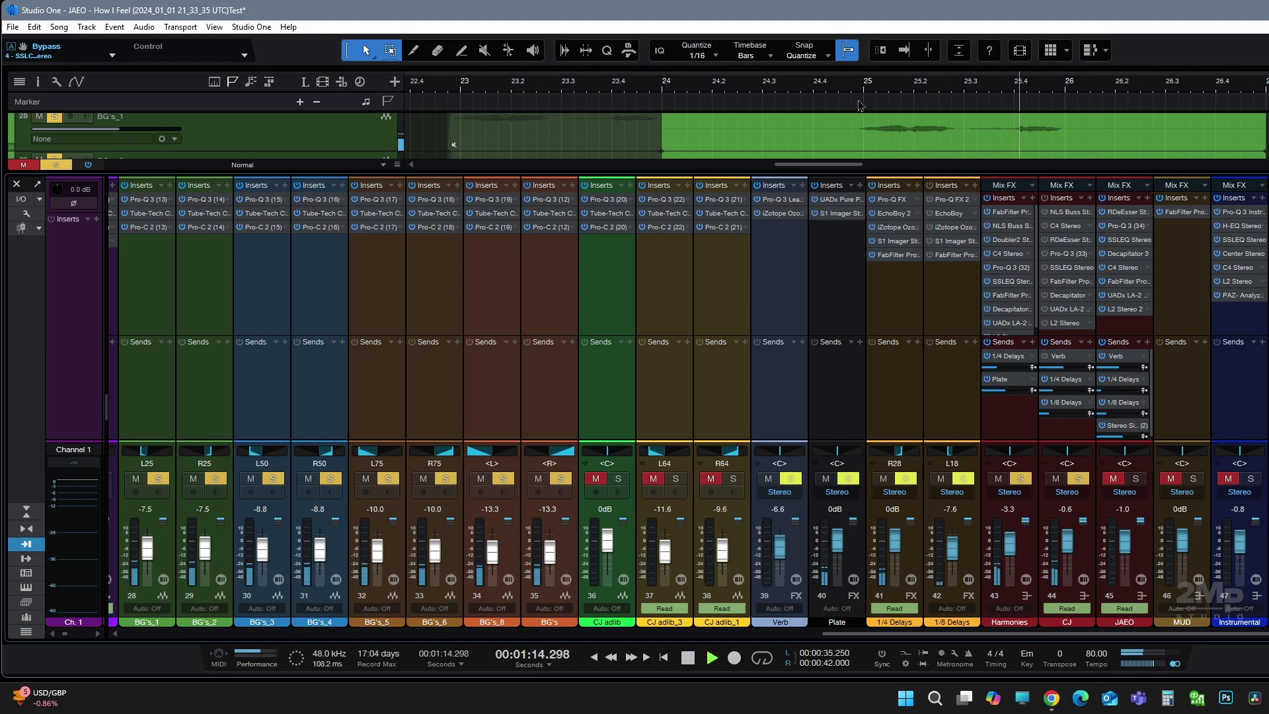
key("space")
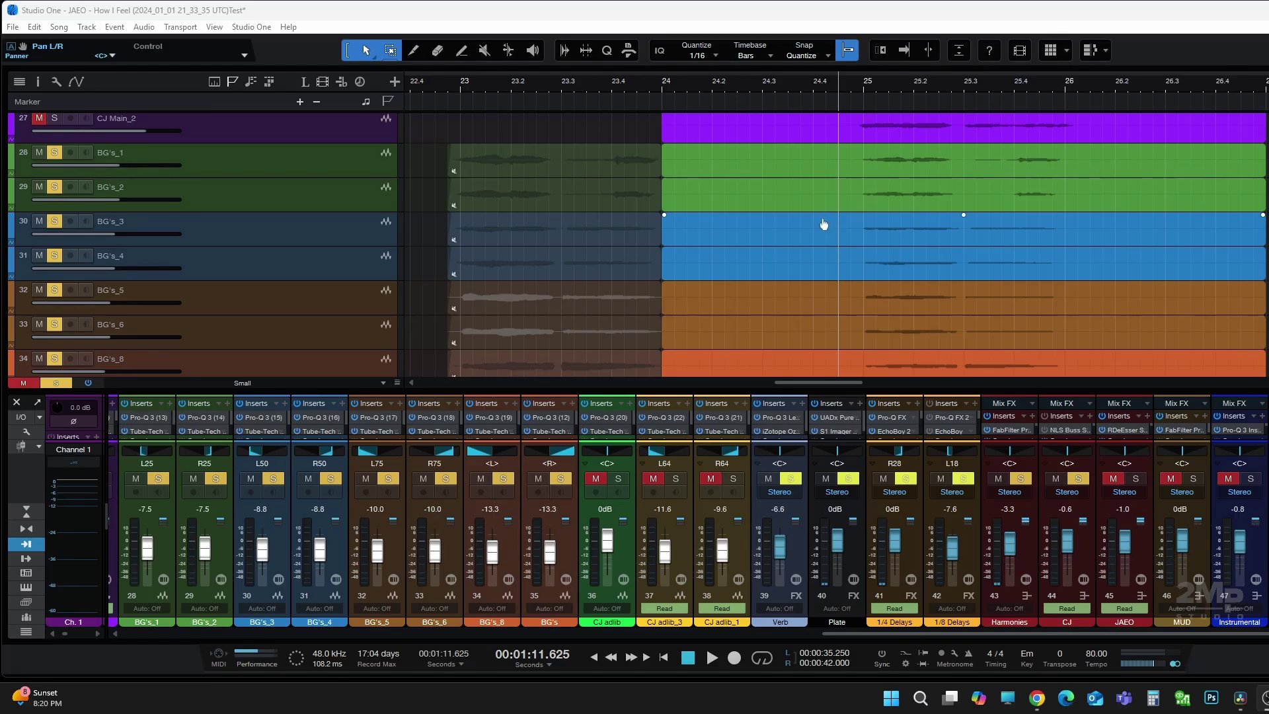
- Play the soloed BG's harmonies alone, then solo the CJ Main_2 lead vocal as well
key("space")
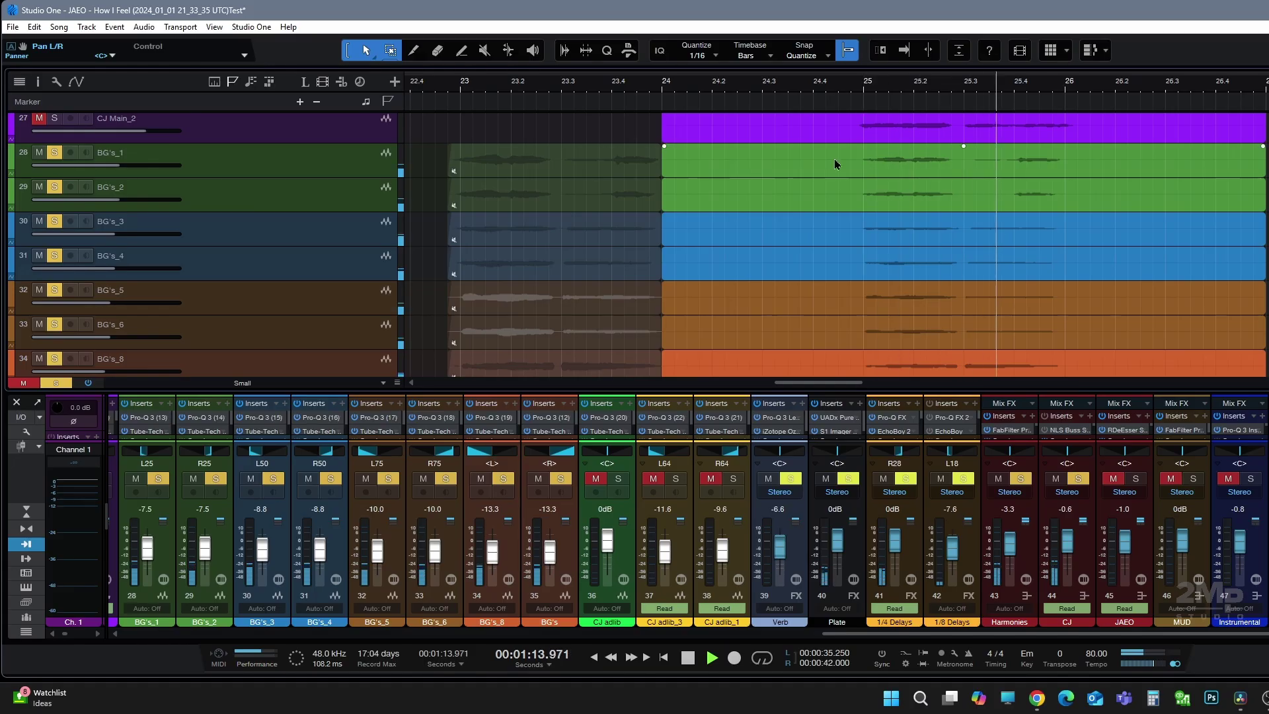
key("space")
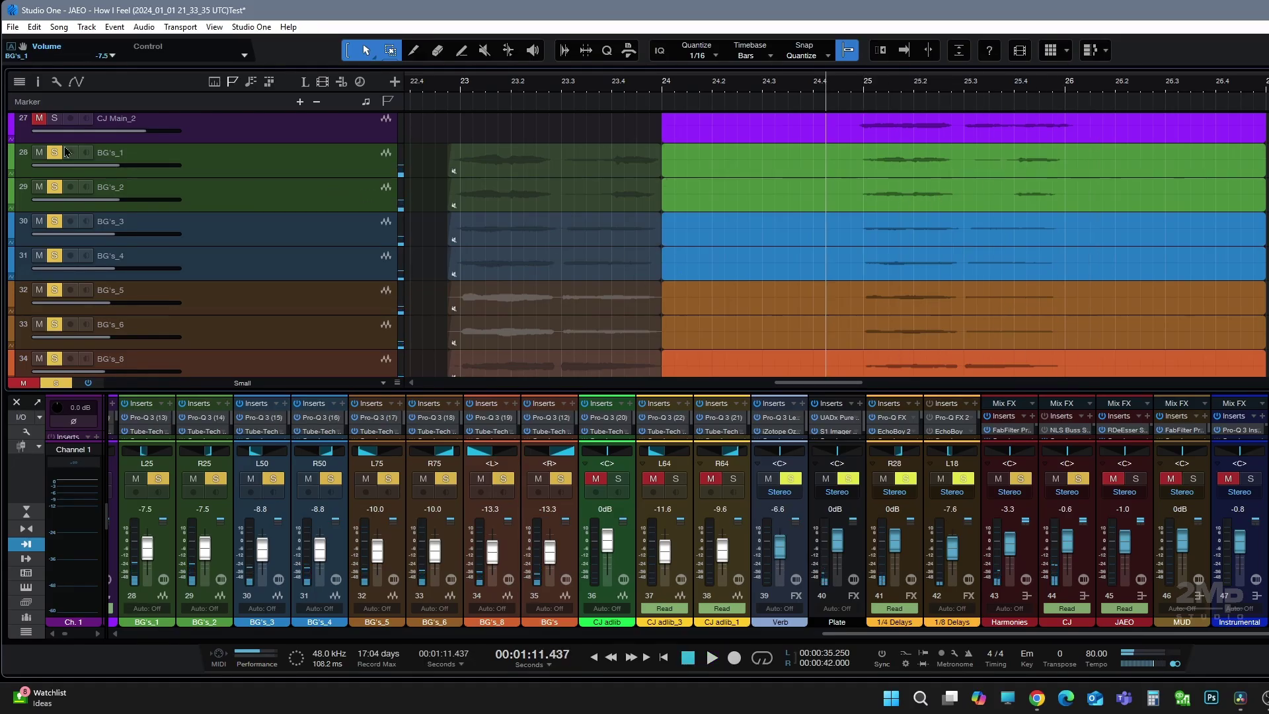
left_click(55, 120)
- Play the lead and harmonies together twice from 1:11.437, stopping back at the start point
key("space")
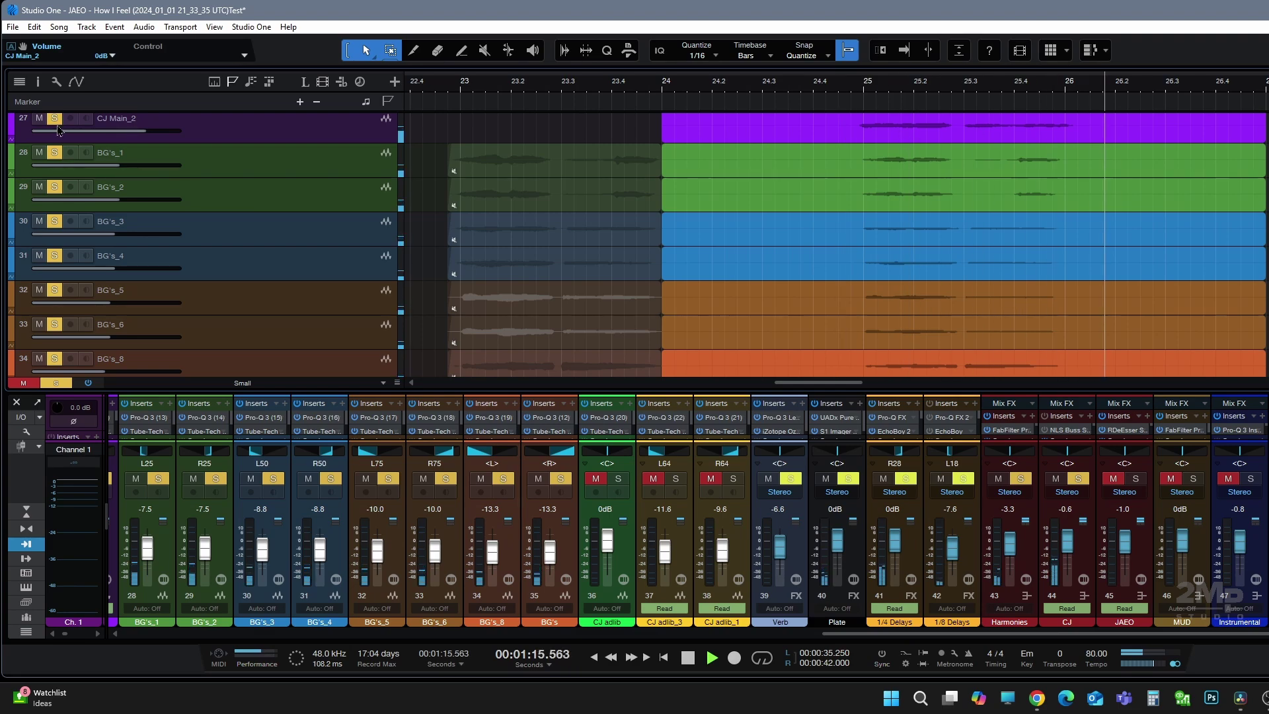
key("space")
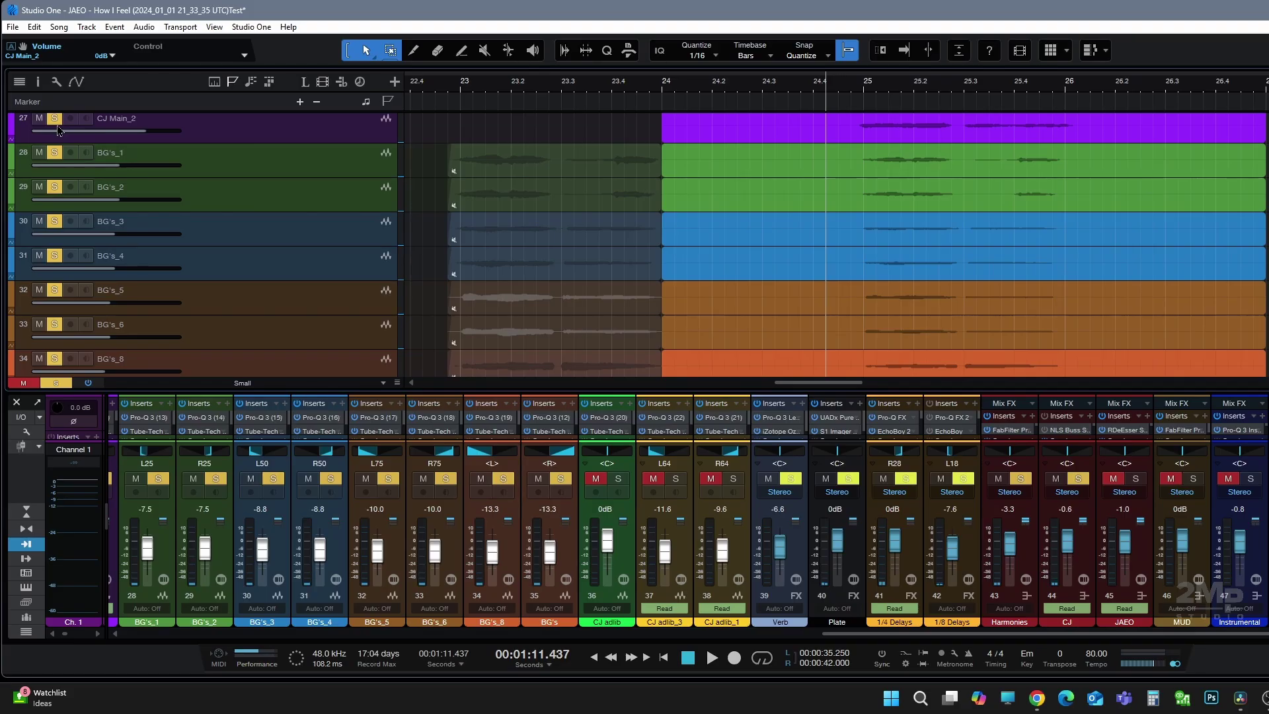
key("space")
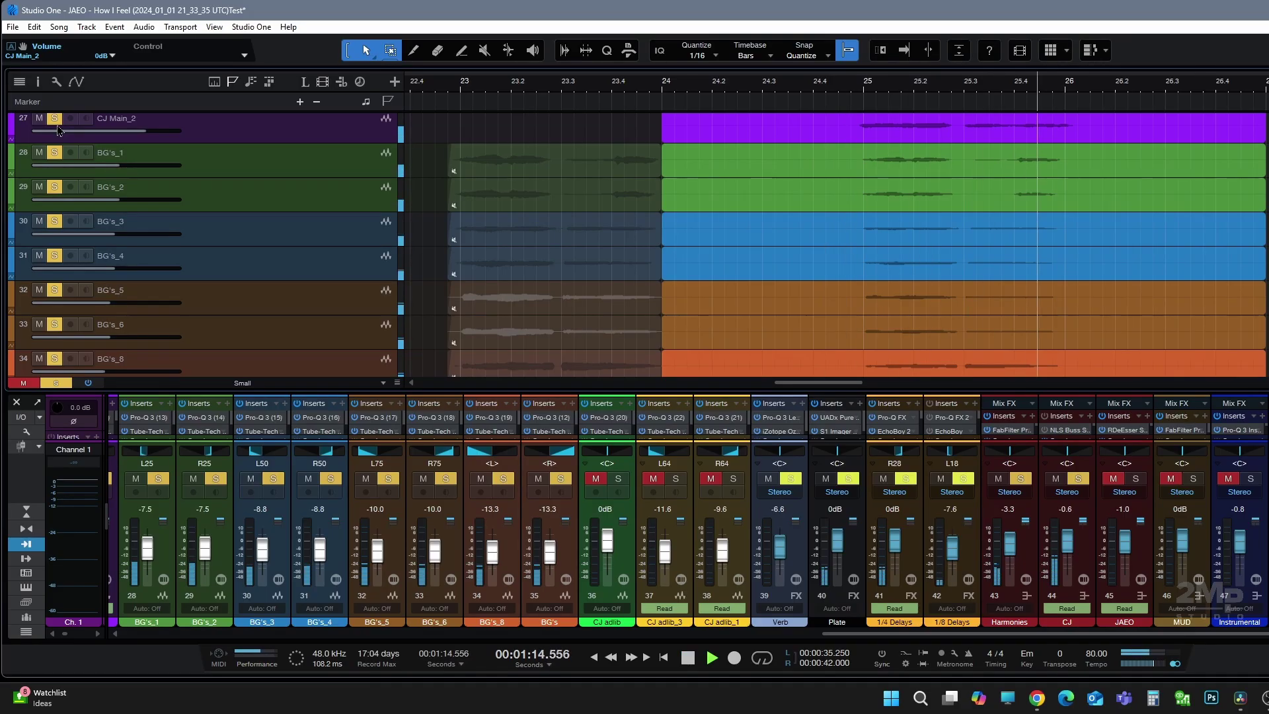
key("space")
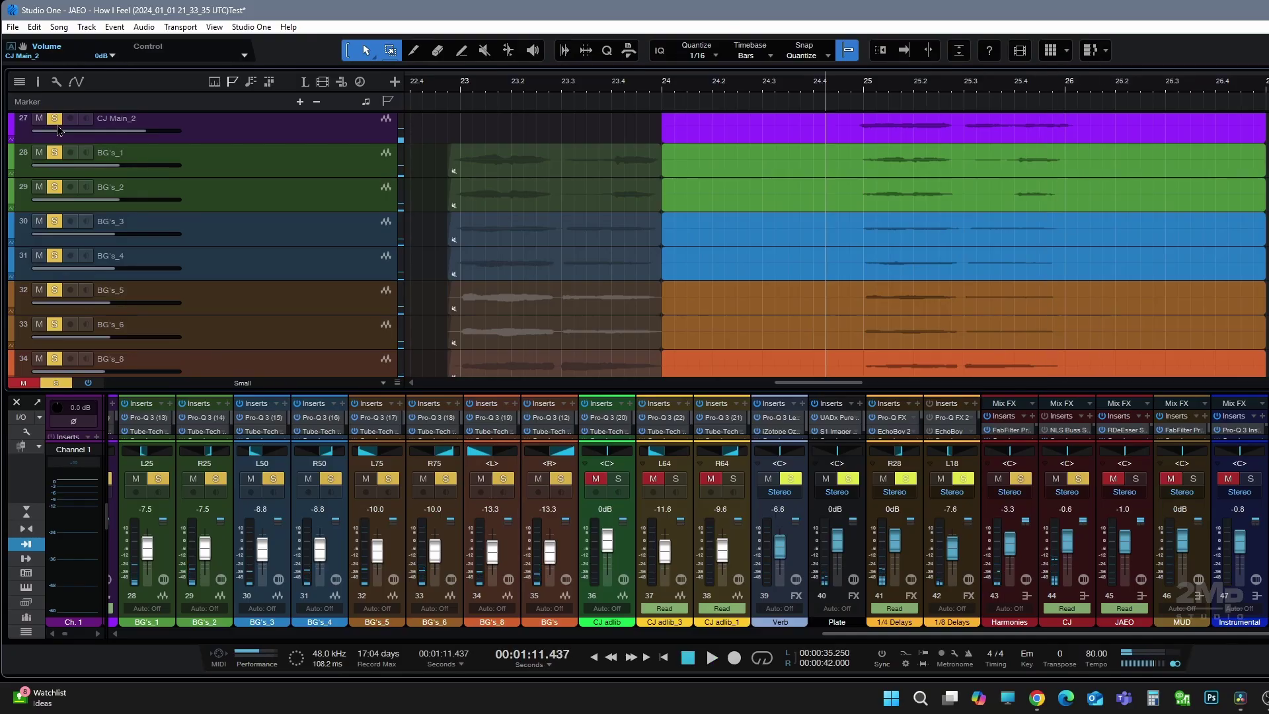